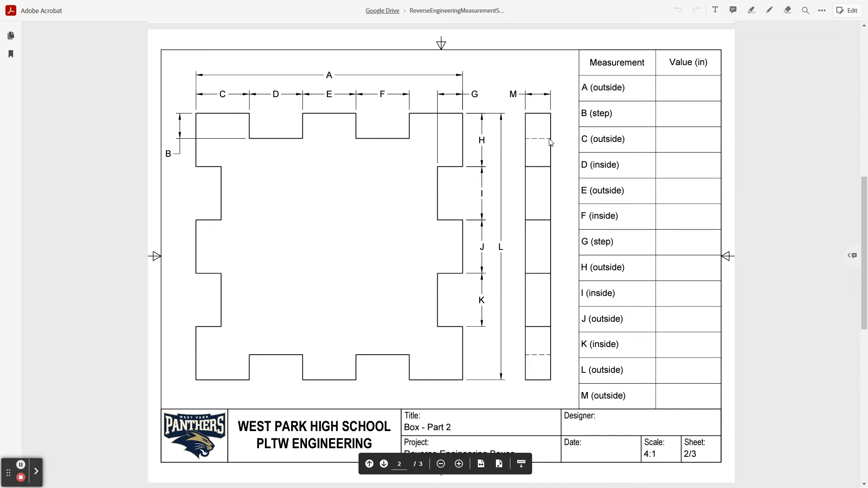
Step: Switch from the Box - Part 2 PDF in Acrobat to Fusion 360 showing the Left v1 panel
{"action": "key", "text": "alt+Tab"}
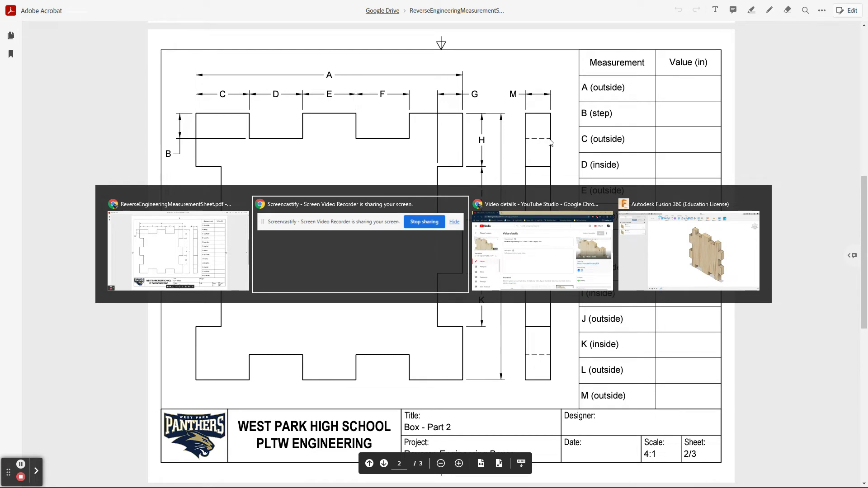
{"action": "key", "text": "alt+Tab"}
{"action": "key", "text": "alt+Tab"}
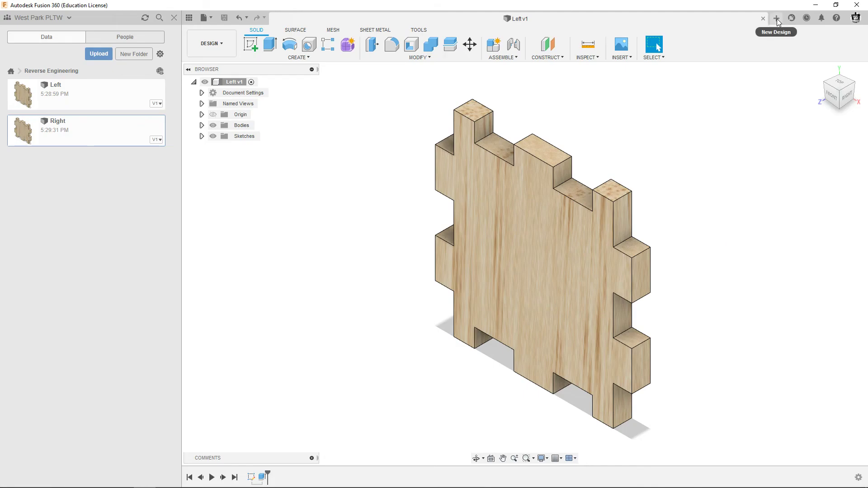
Step: Start a new untitled design, close the Left design and the Data panel, and begin a sketch
{"action": "left_click", "coordinate": [776, 18]}
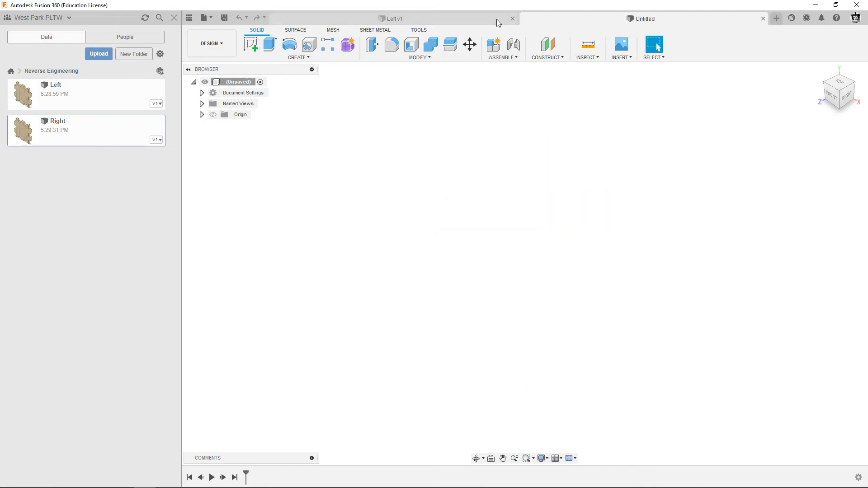
{"action": "left_click", "coordinate": [513, 19]}
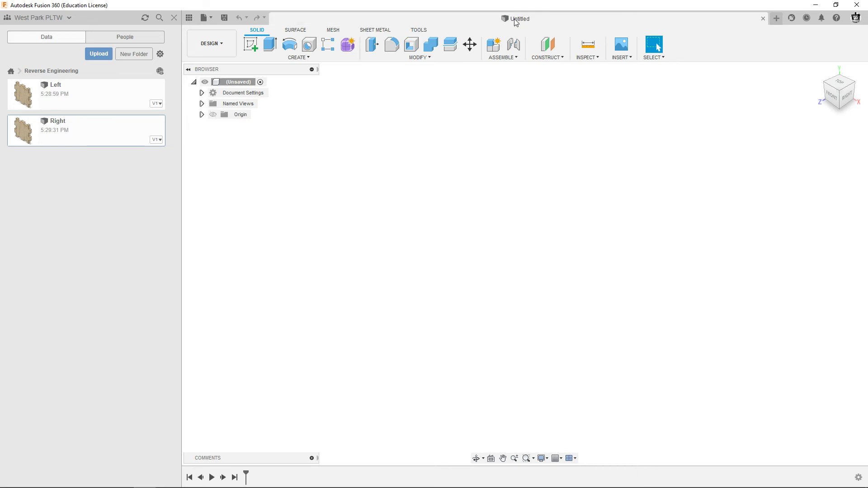
{"action": "left_click", "coordinate": [174, 18]}
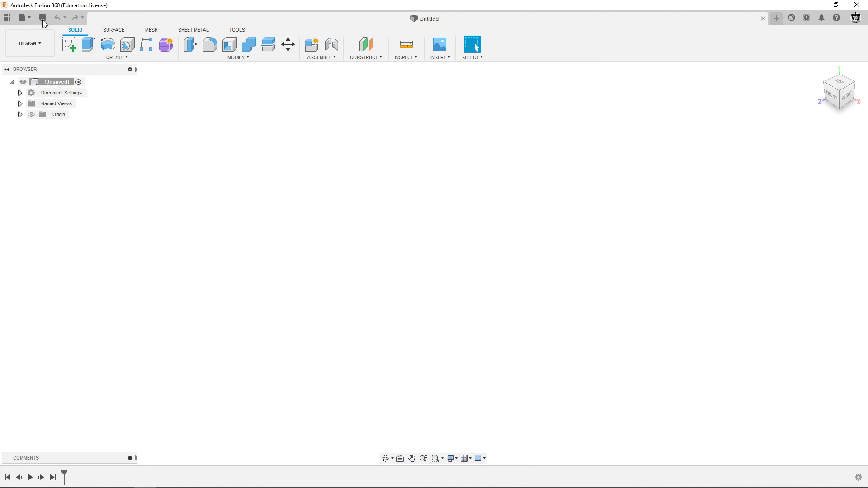
{"action": "left_click", "coordinate": [67, 47]}
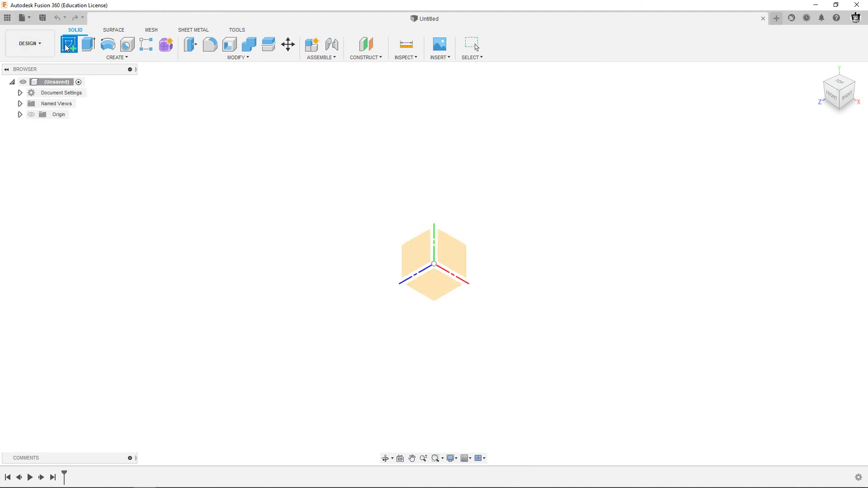
Step: Draw a center rectangle at the origin on the front plane with a 1.25 in height
{"action": "left_click", "coordinate": [453, 249]}
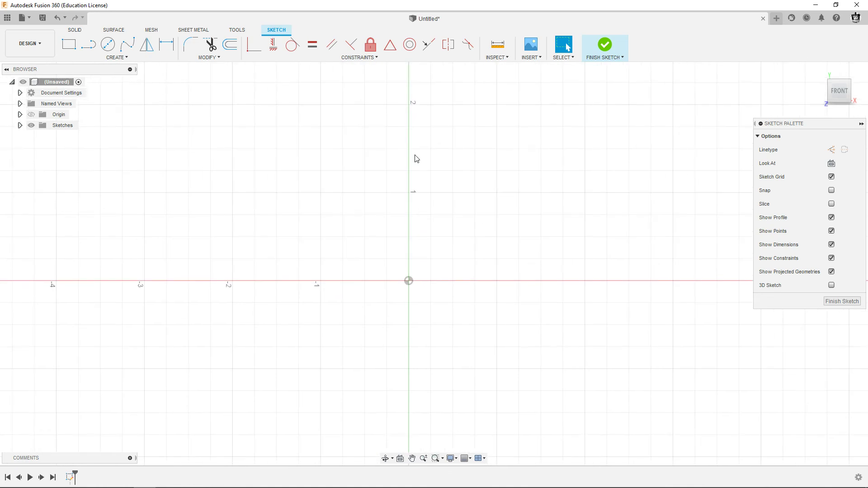
{"action": "left_click", "coordinate": [116, 58]}
{"action": "mouse_move", "coordinate": [121, 79]}
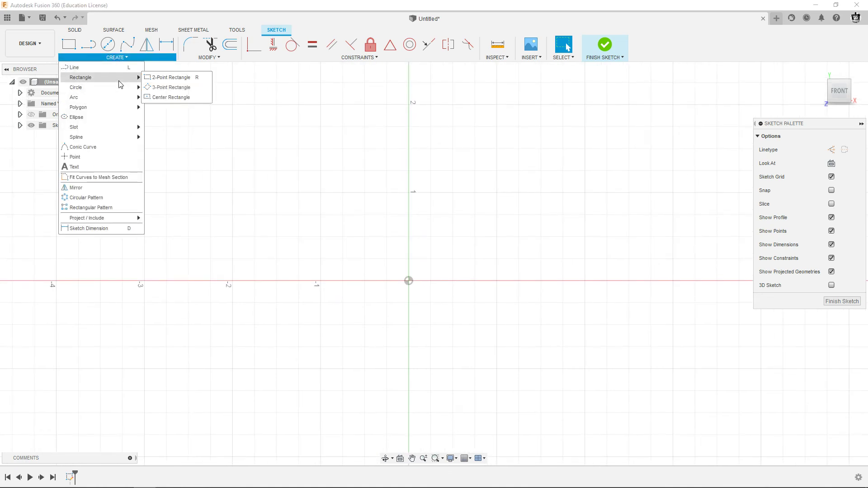
{"action": "left_click", "coordinate": [165, 100]}
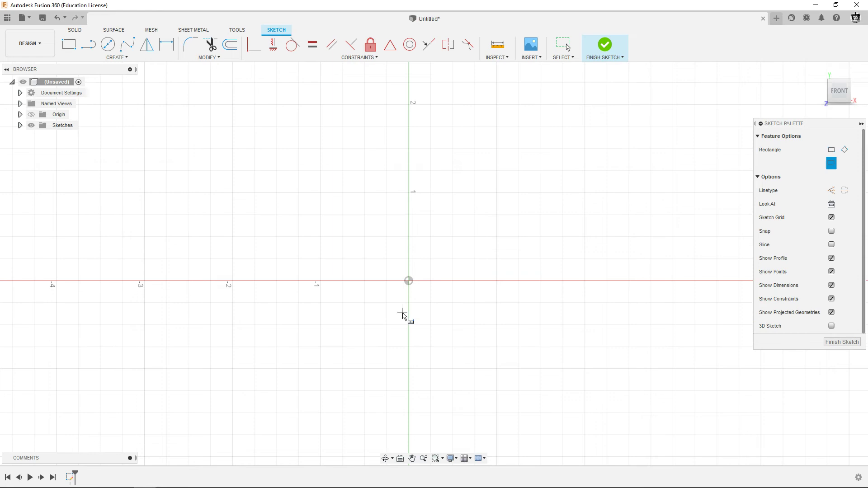
{"action": "left_click", "coordinate": [408, 281]}
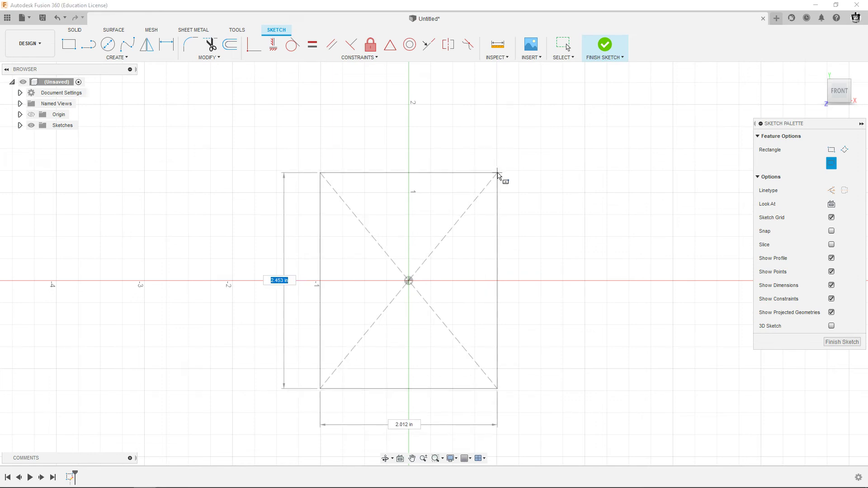
{"action": "type", "text": "1.2"}
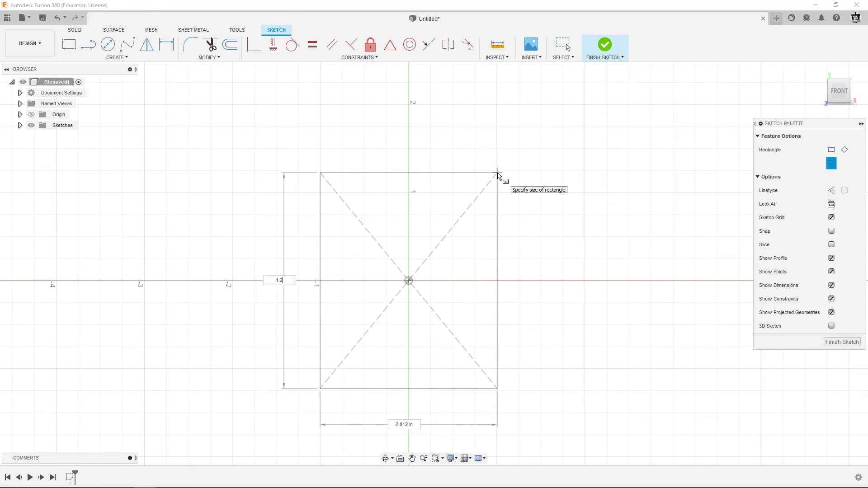
{"action": "type", "text": "5"}
{"action": "key", "text": "Tab"}
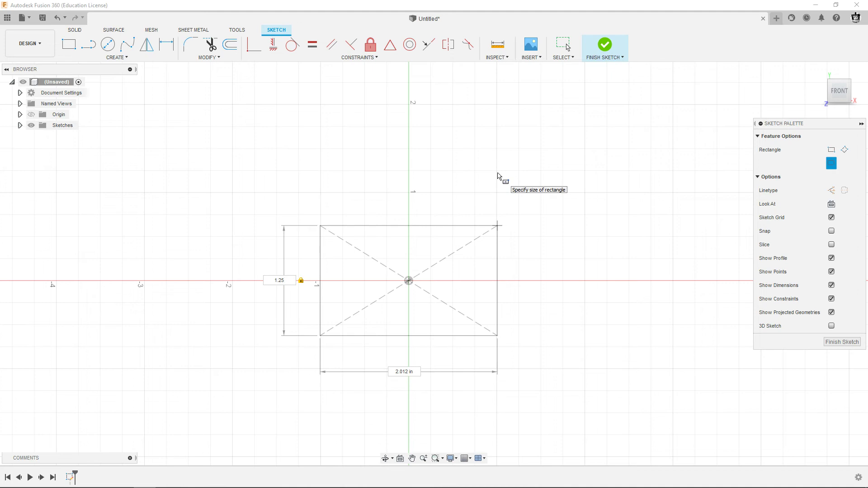
{"action": "key", "text": "alt+Tab"}
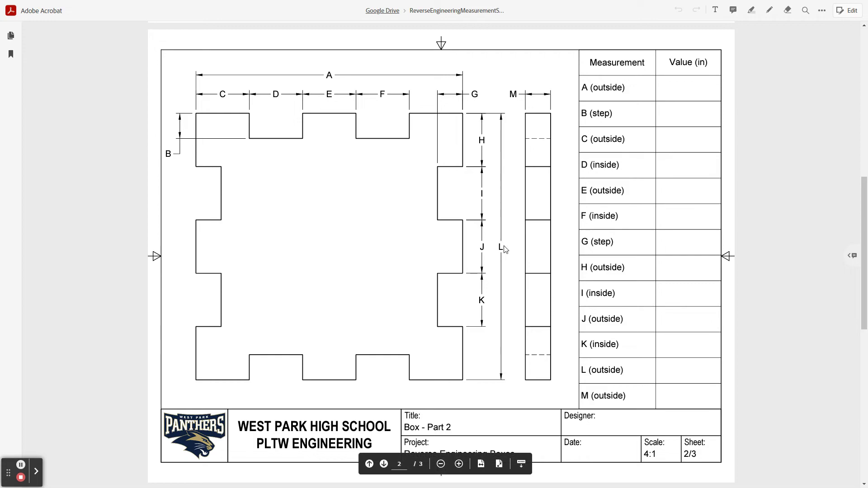
{"action": "key", "text": "alt+Tab"}
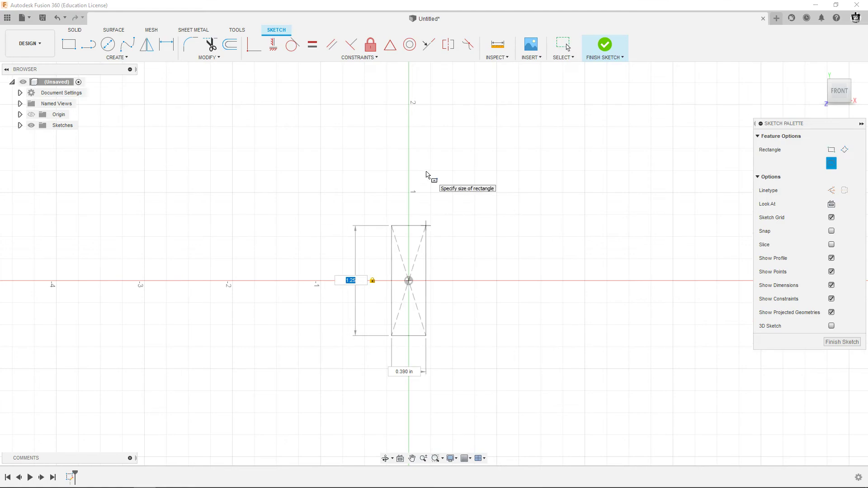
{"action": "key", "text": "Return"}
Step: Dimension the rectangle's width and link it to the 1.25 in height dimension, d1
{"action": "scroll", "coordinate": [482, 249], "scroll_direction": "up", "scroll_amount": 1}
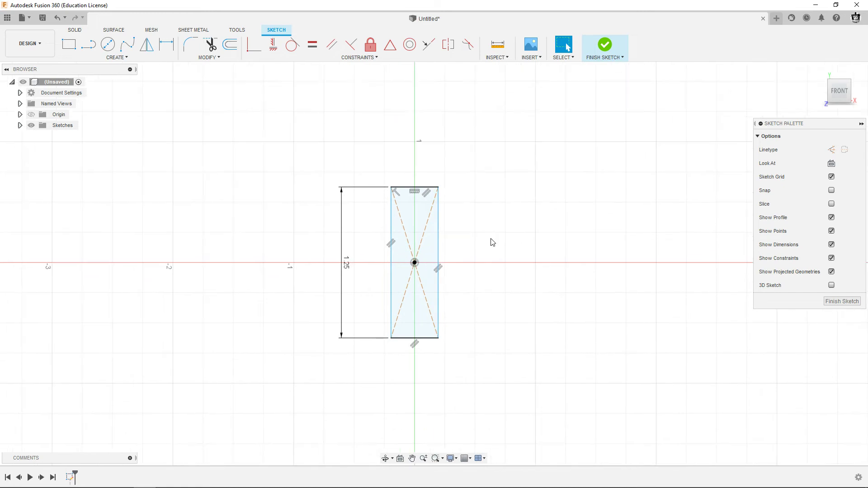
{"action": "key", "text": "d"}
{"action": "left_click", "coordinate": [438, 235]}
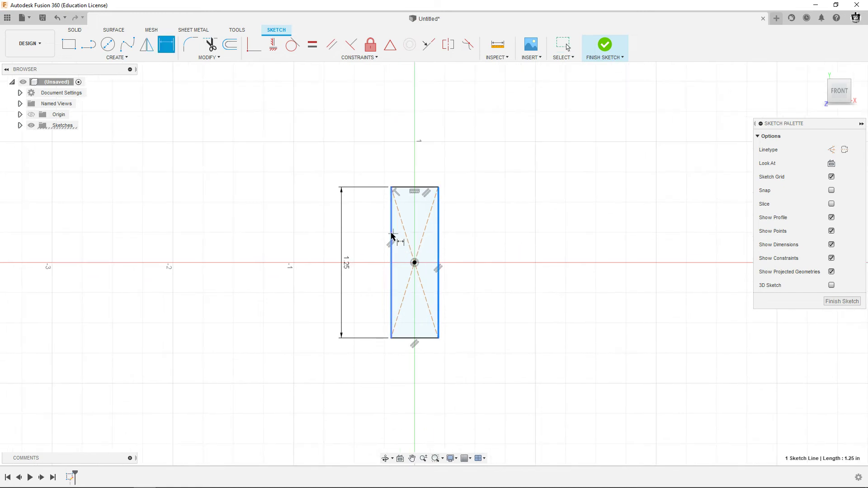
{"action": "left_click", "coordinate": [391, 238]}
{"action": "left_click", "coordinate": [418, 372]}
{"action": "scroll", "coordinate": [422, 385], "scroll_direction": "up", "scroll_amount": 3}
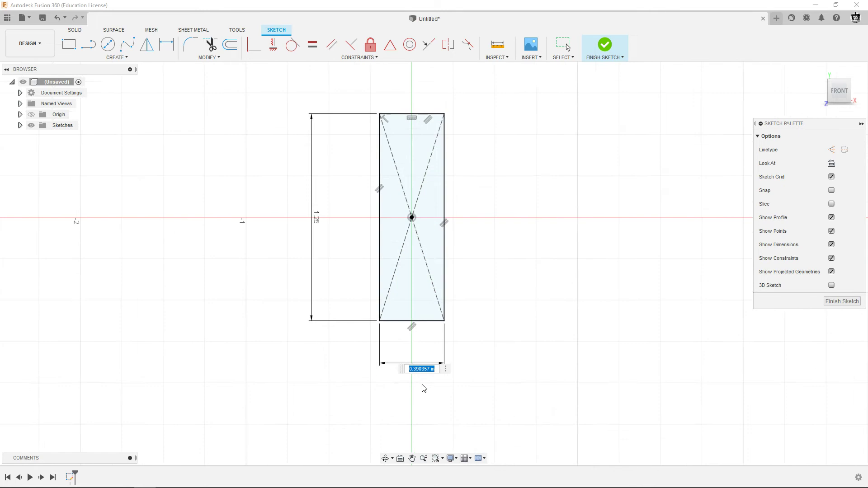
{"action": "middle_click_drag", "start_coordinate": [342, 244], "coordinate": [353, 292]}
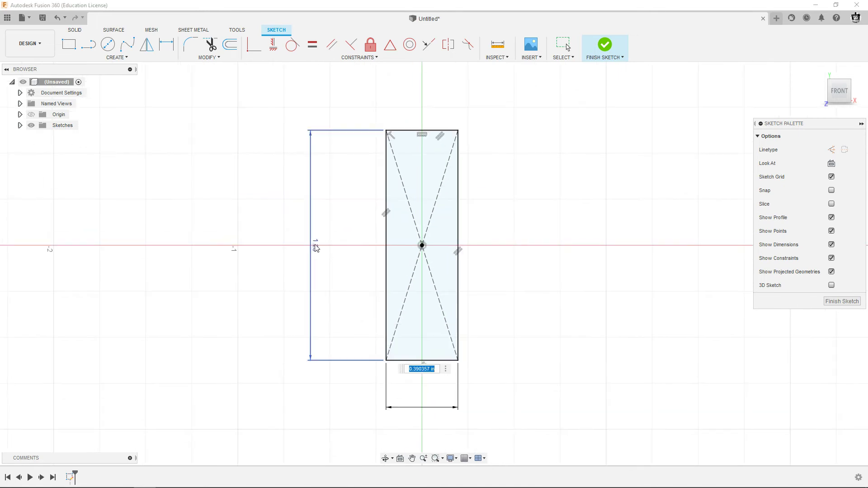
{"action": "left_click", "coordinate": [316, 247]}
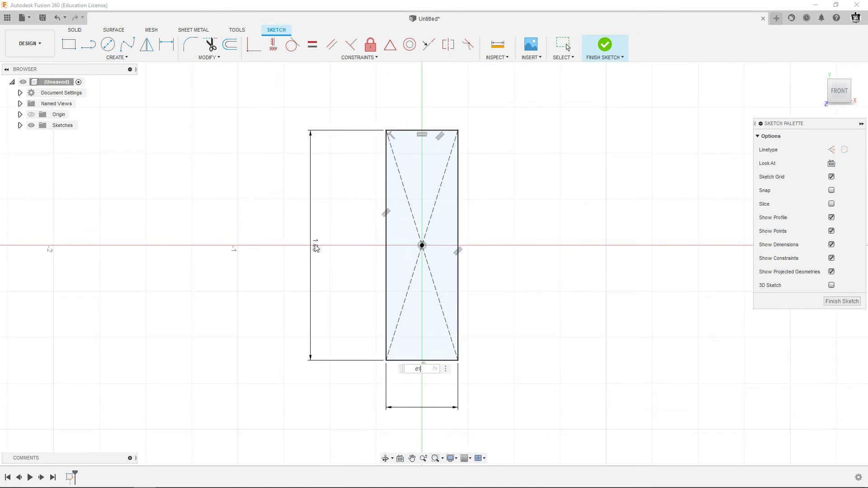
{"action": "key", "text": "Return"}
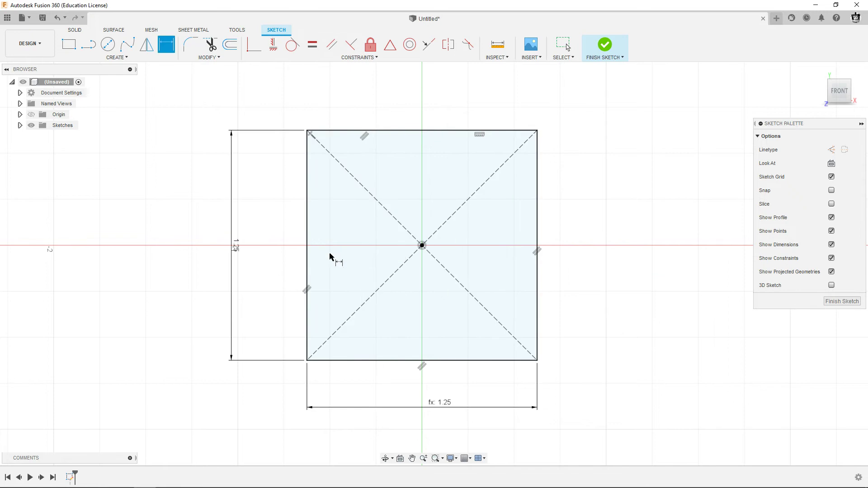
Step: Frame the 1.25 in square in view, then switch to the measurement drawing PDF
{"action": "scroll", "coordinate": [335, 257], "scroll_direction": "down", "scroll_amount": 1}
{"action": "middle_click_drag", "start_coordinate": [337, 254], "coordinate": [348, 278]}
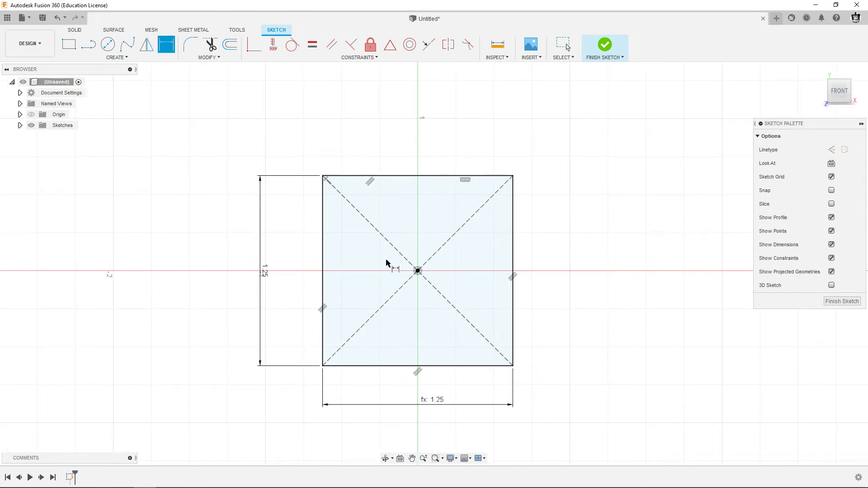
{"action": "scroll", "coordinate": [385, 256], "scroll_direction": "down", "scroll_amount": 1}
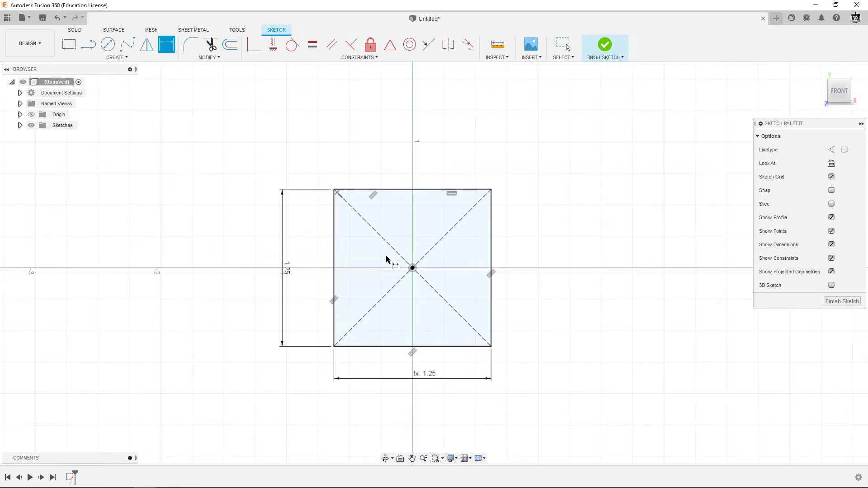
{"action": "scroll", "coordinate": [386, 262], "scroll_direction": "up", "scroll_amount": 3}
{"action": "scroll", "coordinate": [370, 244], "scroll_direction": "up", "scroll_amount": 1}
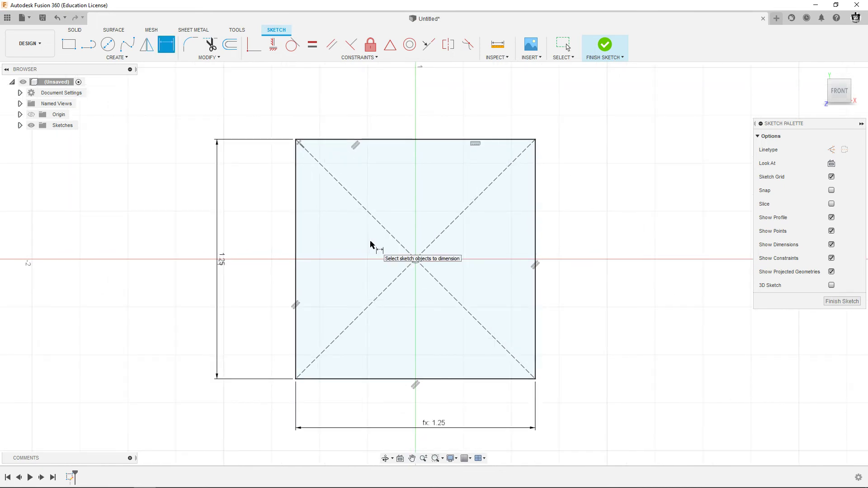
{"action": "middle_click_drag", "start_coordinate": [371, 244], "coordinate": [361, 224]}
{"action": "scroll", "coordinate": [364, 229], "scroll_direction": "up", "scroll_amount": 1}
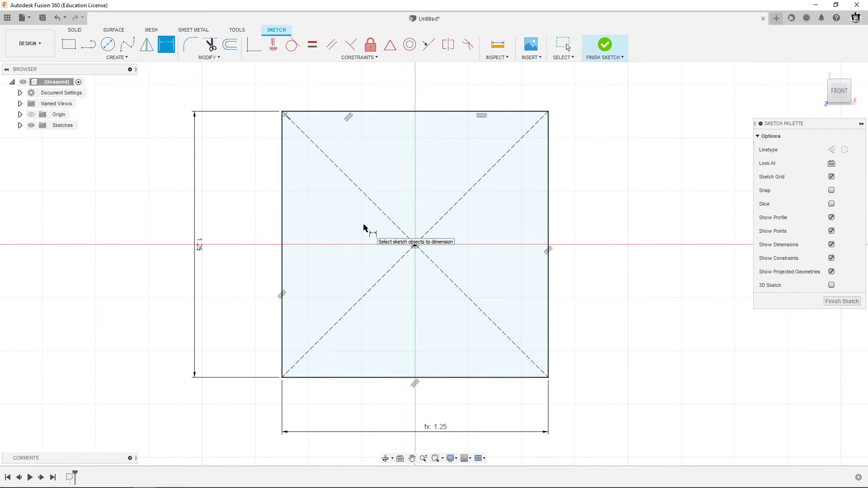
{"action": "key", "text": "alt+Tab"}
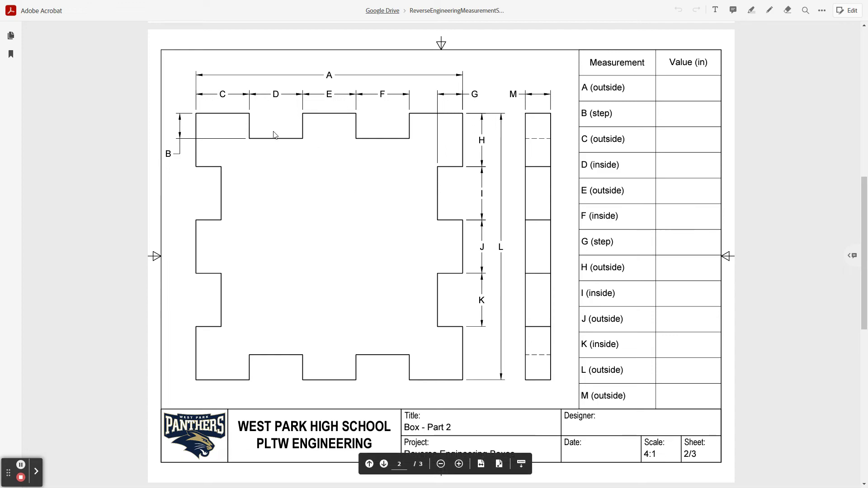
Step: Review the B and G step dimensions on the Box - Part 2 drawing, then return to Fusion 360
{"action": "left_click", "coordinate": [274, 134]}
{"action": "left_click", "coordinate": [182, 137]}
{"action": "key", "text": "alt+Tab"}
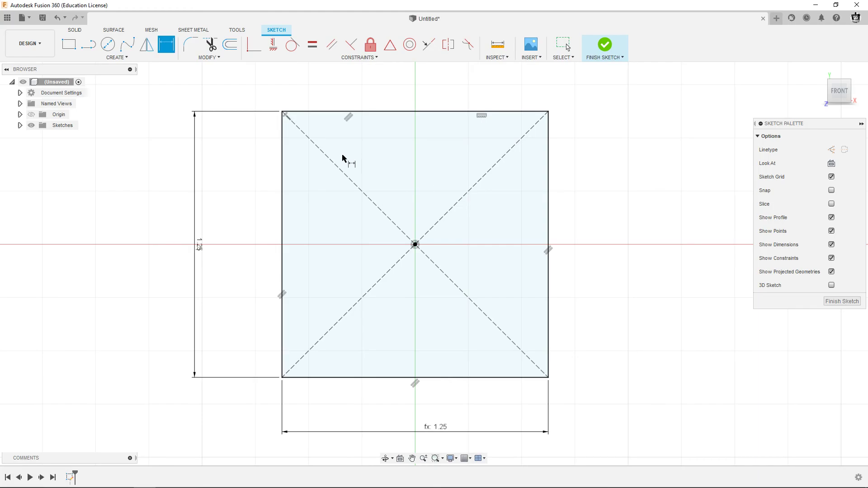
Step: Draw two 2-point notch rectangles along the square's top edge
{"action": "scroll", "coordinate": [273, 147], "scroll_direction": "up", "scroll_amount": 3}
{"action": "middle_click_drag", "start_coordinate": [393, 168], "coordinate": [347, 217]}
{"action": "key", "text": "r"}
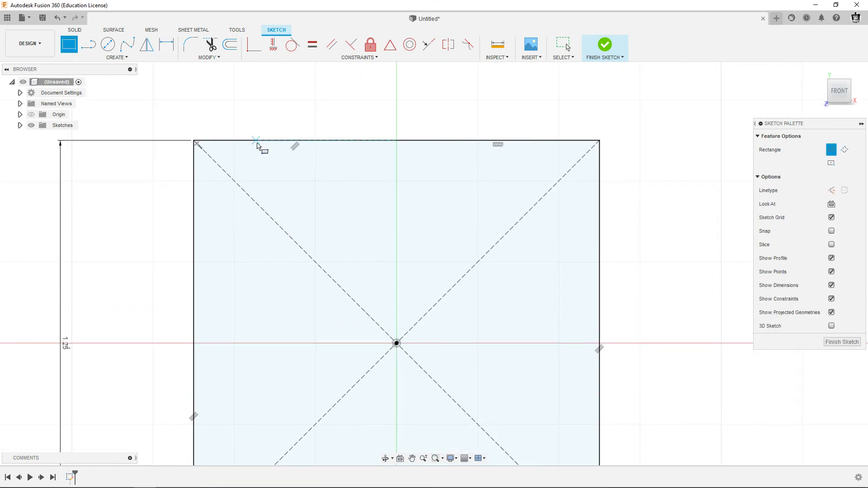
{"action": "left_click", "coordinate": [257, 141]}
{"action": "left_click", "coordinate": [353, 186]}
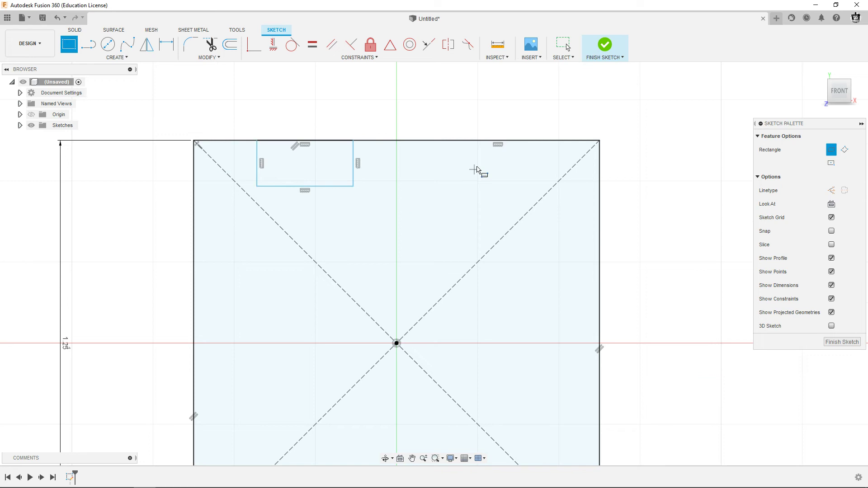
{"action": "left_click", "coordinate": [534, 172]}
Step: Draw upper and lower notch rectangles on the right edge, then view the reference drawing
{"action": "left_click", "coordinate": [599, 243]}
{"action": "left_click", "coordinate": [557, 324]}
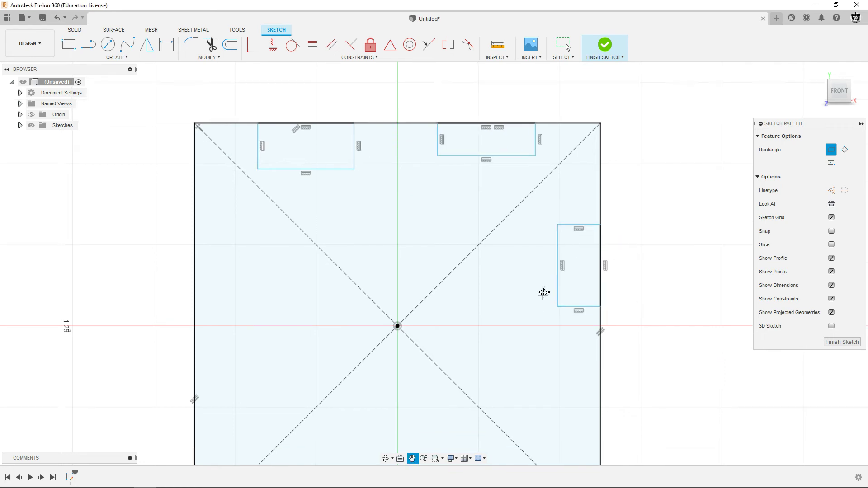
{"action": "left_click", "coordinate": [602, 365]}
{"action": "left_click", "coordinate": [572, 426]}
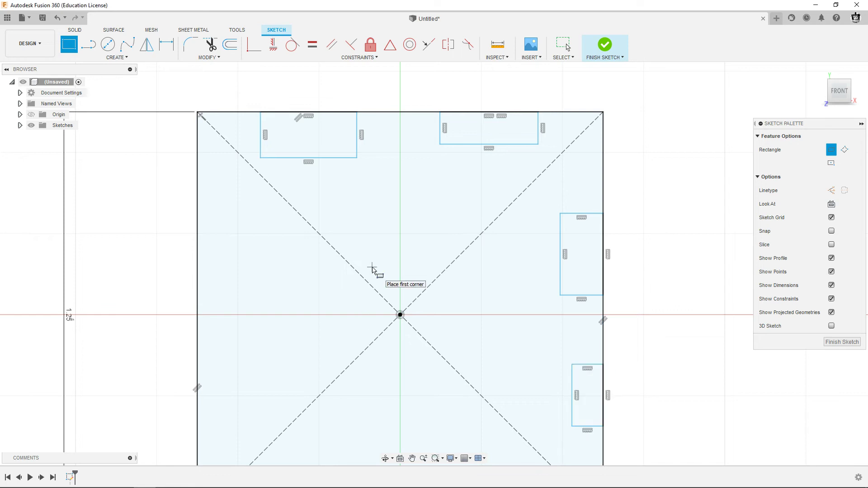
{"action": "key", "text": "alt+Tab"}
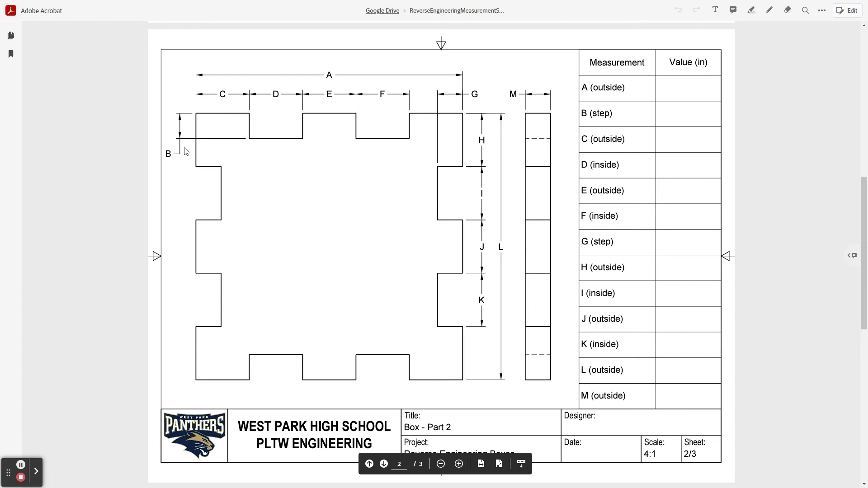
Step: Dimension the first top notch's depth as 0.118 in
{"action": "left_click", "coordinate": [195, 119]}
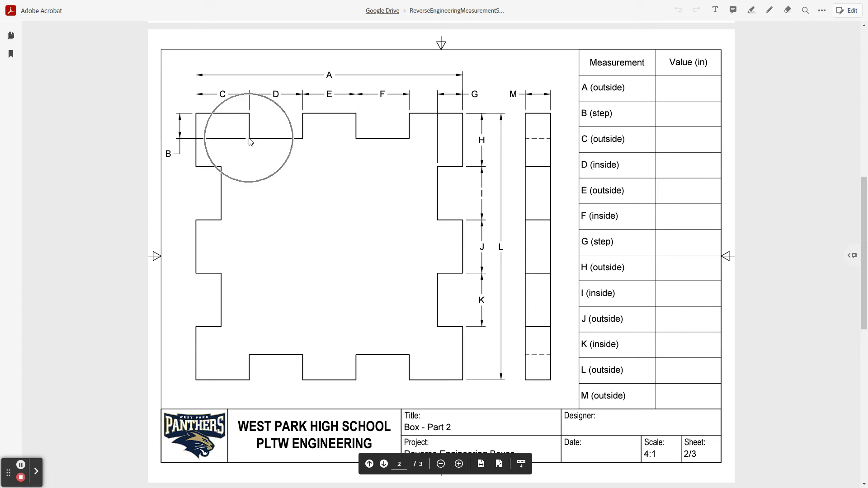
{"action": "key", "text": "alt+Tab"}
{"action": "key", "text": "d"}
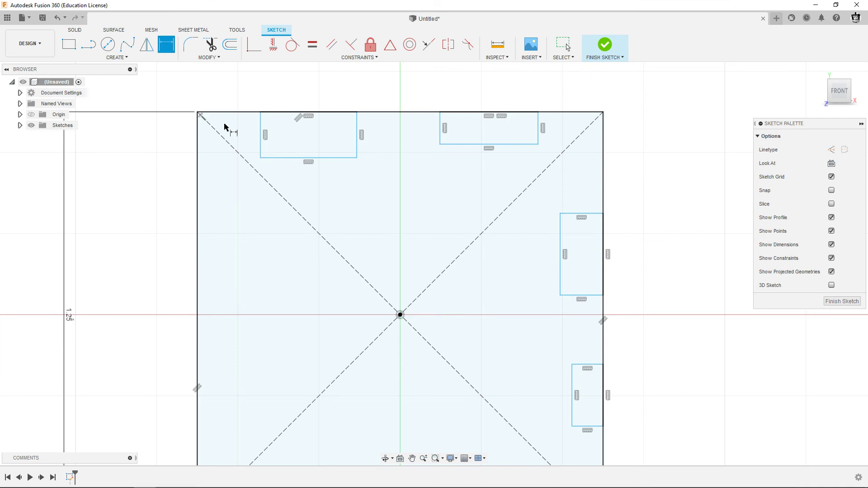
{"action": "left_click", "coordinate": [198, 112]}
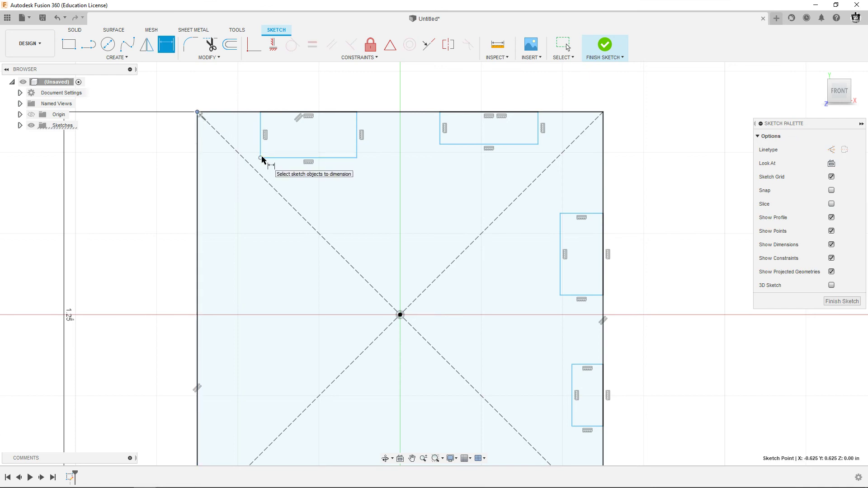
{"action": "left_click", "coordinate": [267, 159]}
{"action": "left_click", "coordinate": [150, 132]}
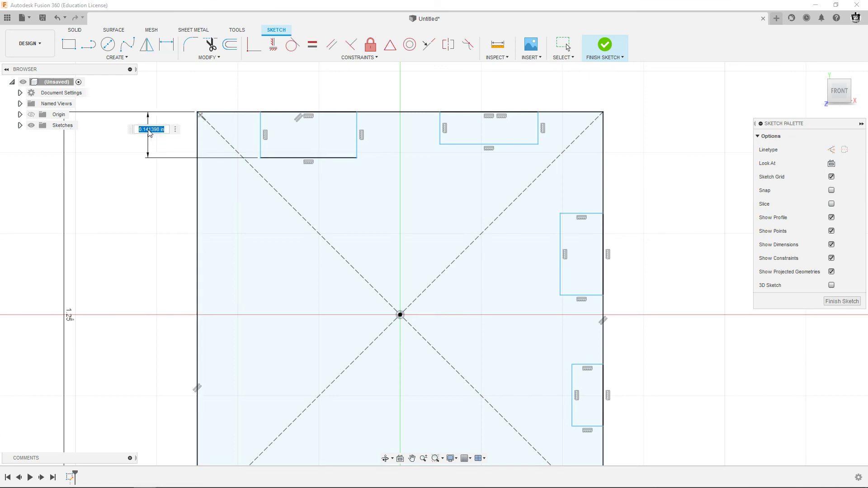
{"action": "key", "text": "BackSpace"}
{"action": "key", "text": "Return"}
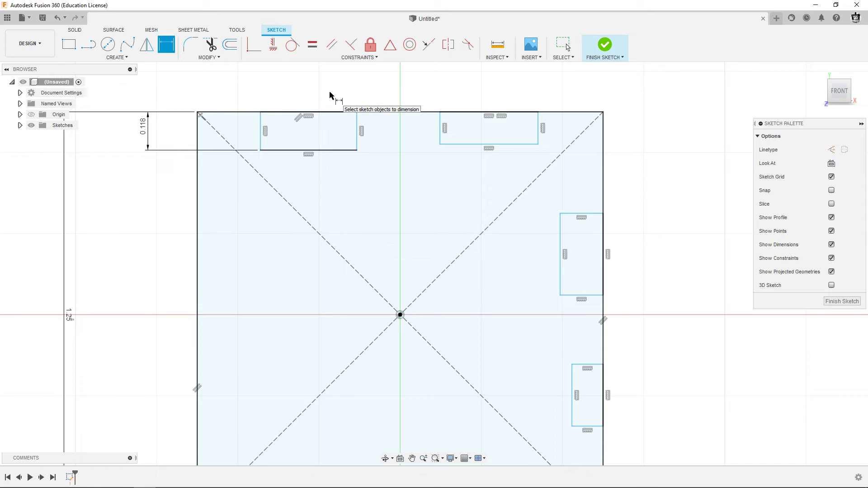
Step: After checking the drawing, set the first notch 0.25 in from the corner
{"action": "key", "text": "alt+Tab"}
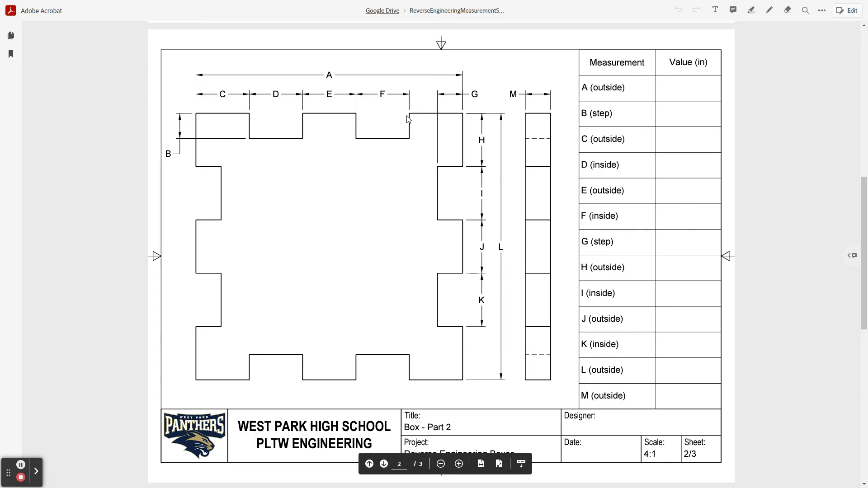
{"action": "key", "text": "alt+Tab"}
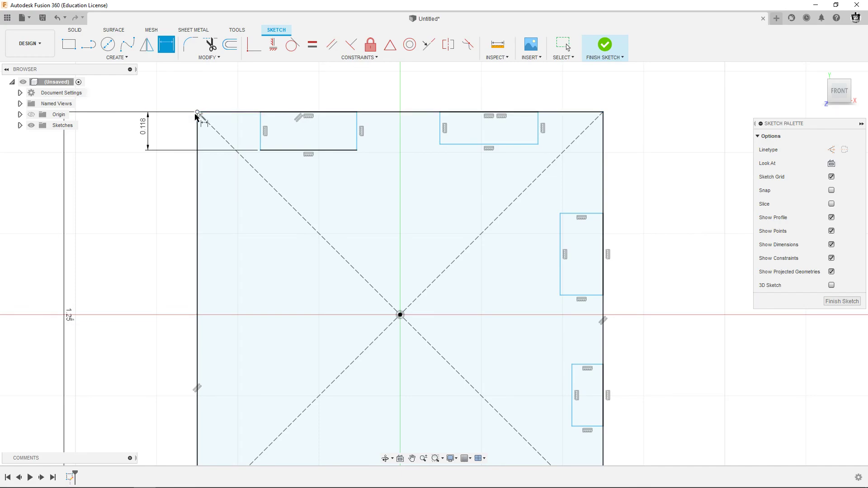
{"action": "left_click", "coordinate": [260, 112]}
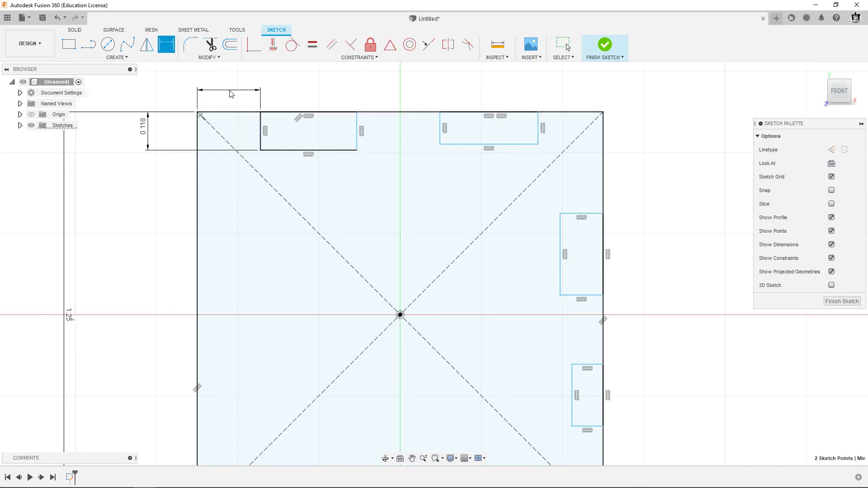
{"action": "left_click", "coordinate": [232, 92]}
{"action": "type", "text": "0.25"}
{"action": "key", "text": "Return"}
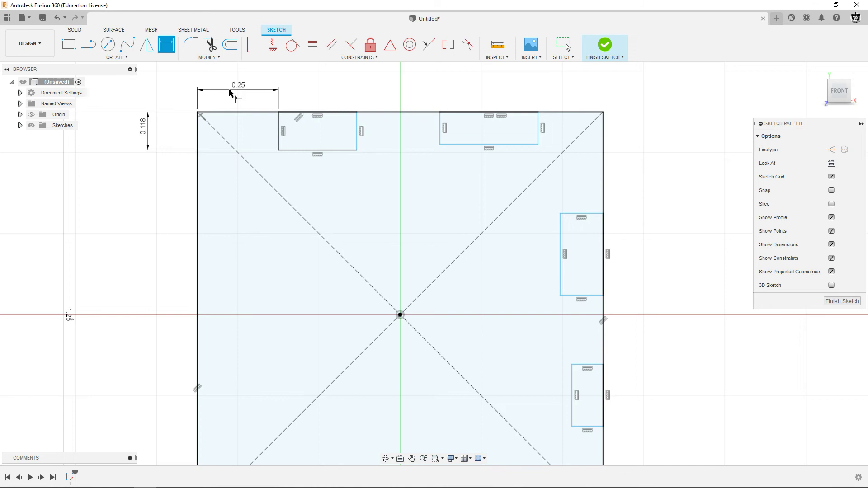
Step: Link the first notch's width and the gap between notches to the 0.25 dimension
{"action": "left_click", "coordinate": [279, 112]}
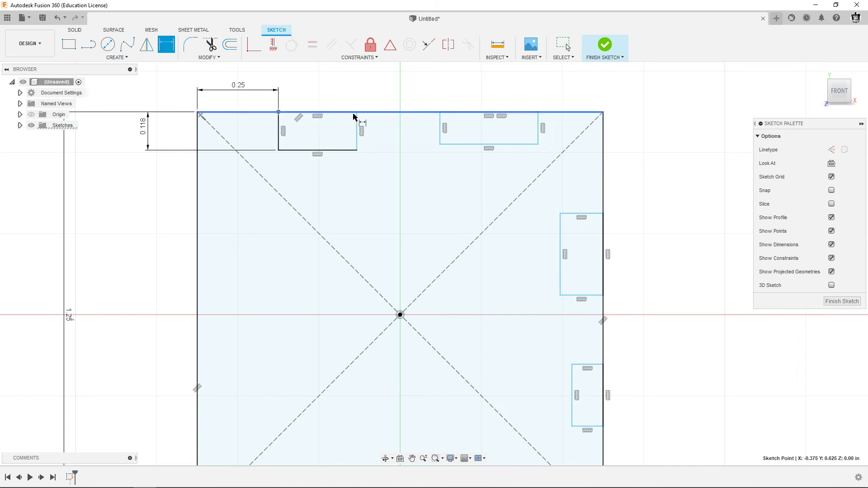
{"action": "left_click", "coordinate": [356, 112]}
{"action": "left_click", "coordinate": [319, 92]}
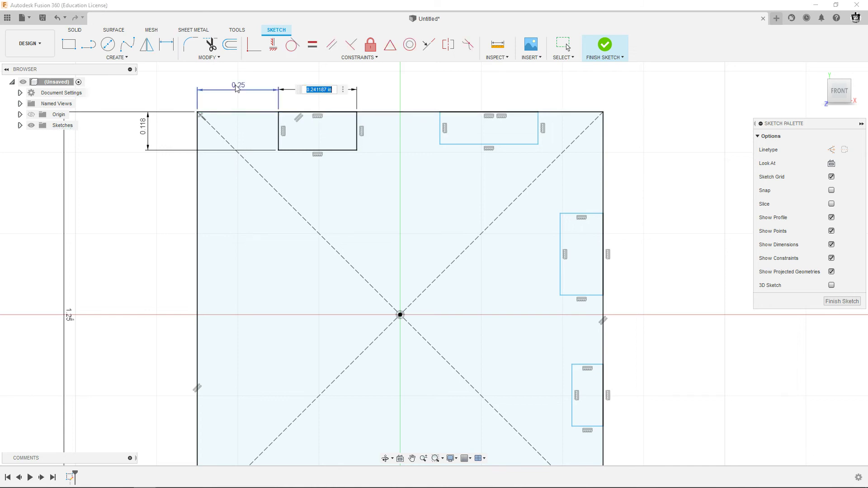
{"action": "left_click", "coordinate": [238, 86]}
{"action": "key", "text": "Return"}
{"action": "left_click", "coordinate": [359, 112]}
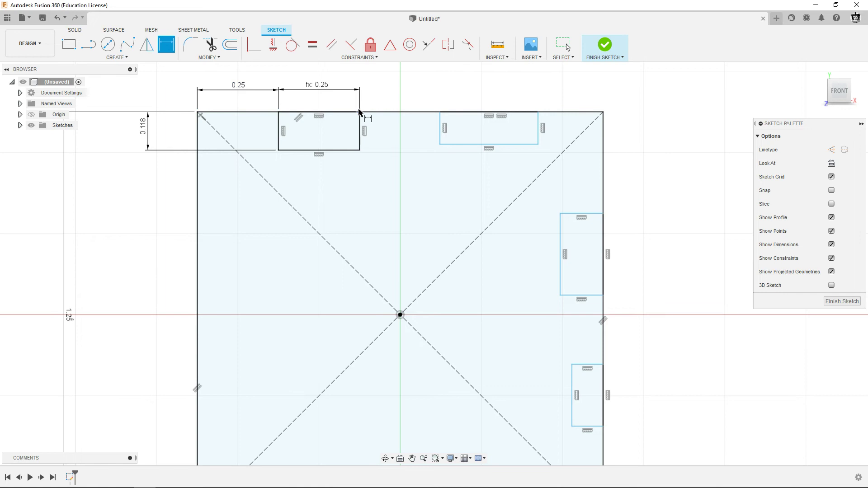
{"action": "left_click", "coordinate": [439, 113]}
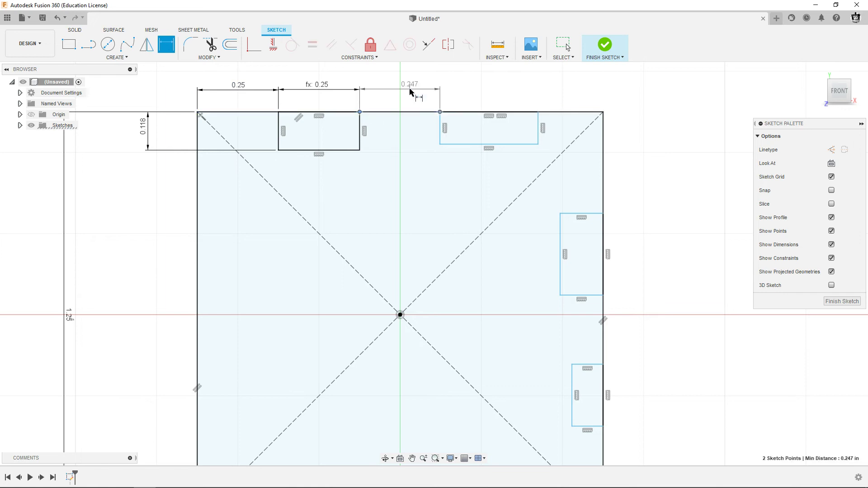
{"action": "left_click", "coordinate": [413, 90]}
{"action": "left_click", "coordinate": [239, 86]}
{"action": "key", "text": "Return"}
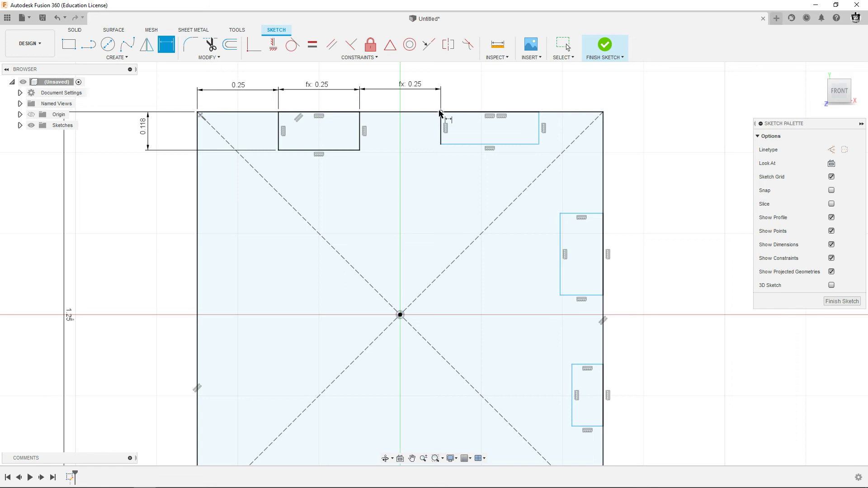
Step: Link the second top notch's width to the 0.25 dimension
{"action": "left_click", "coordinate": [441, 112]}
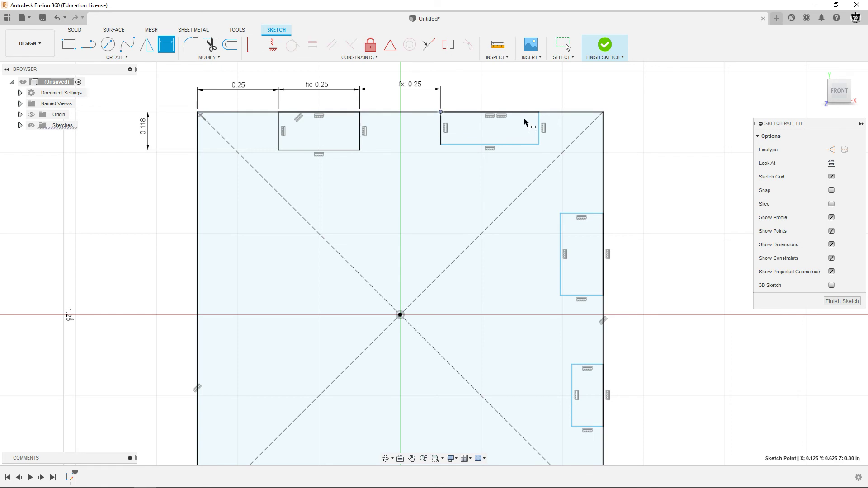
{"action": "left_click", "coordinate": [539, 112]}
{"action": "left_click", "coordinate": [496, 91]}
{"action": "left_click", "coordinate": [242, 88]}
{"action": "key", "text": "Return"}
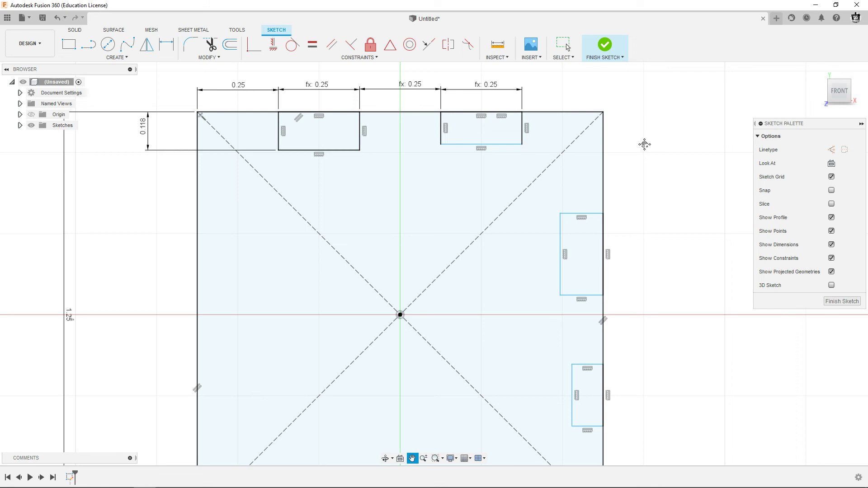
{"action": "left_click", "coordinate": [471, 146]}
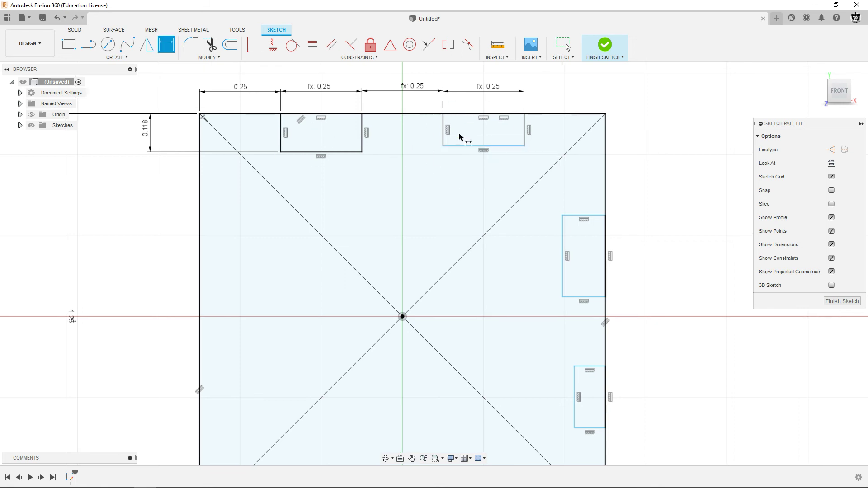
Step: Make the second top notch's bottom edge collinear with the first notch's bottom edge
{"action": "left_click", "coordinate": [427, 48]}
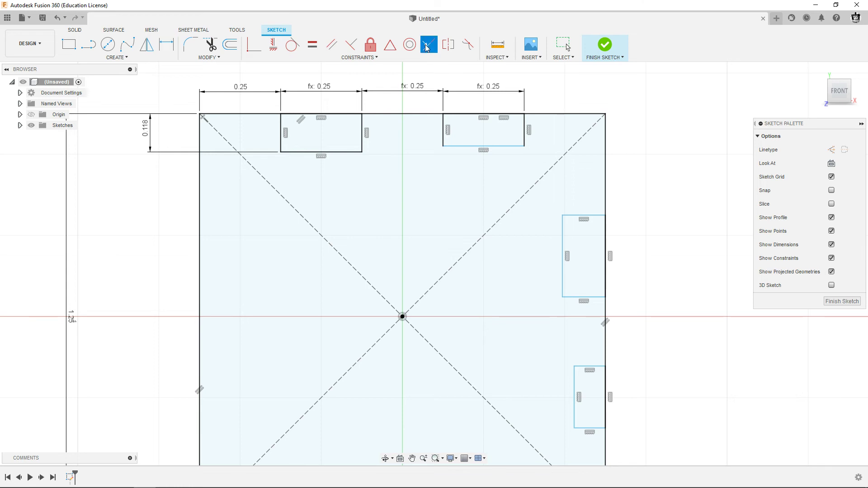
{"action": "left_click", "coordinate": [345, 152]}
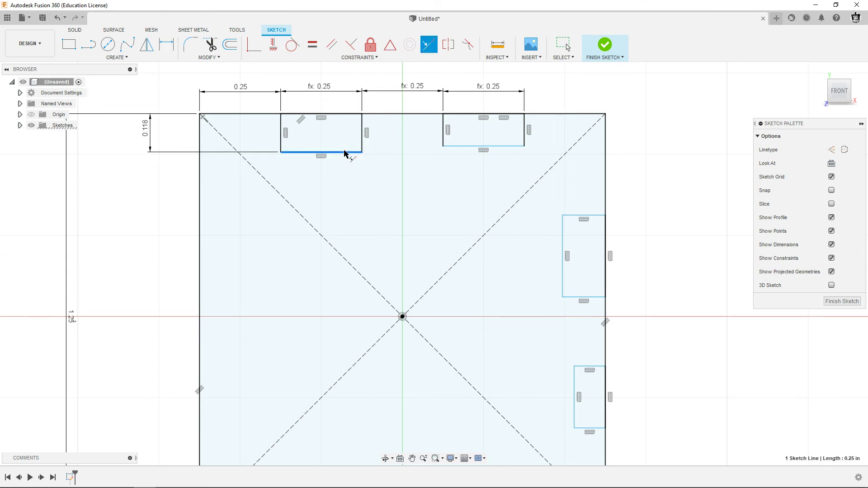
{"action": "left_click", "coordinate": [484, 146]}
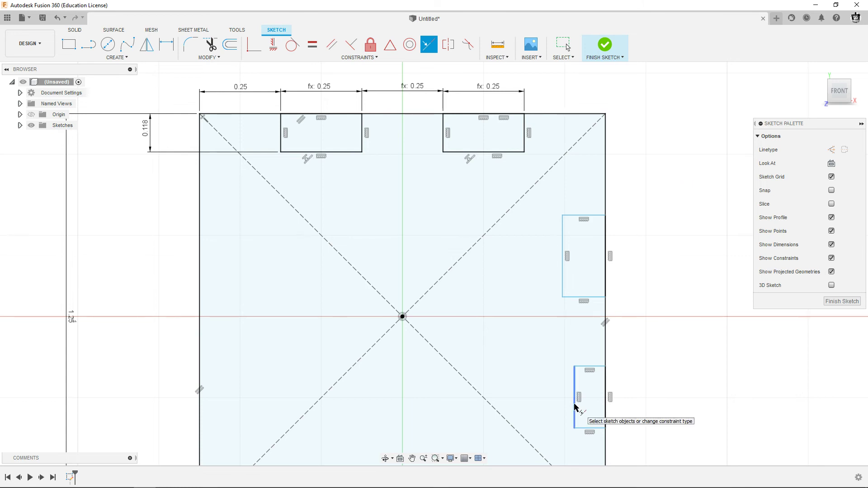
{"action": "key", "text": "alt+Tab"}
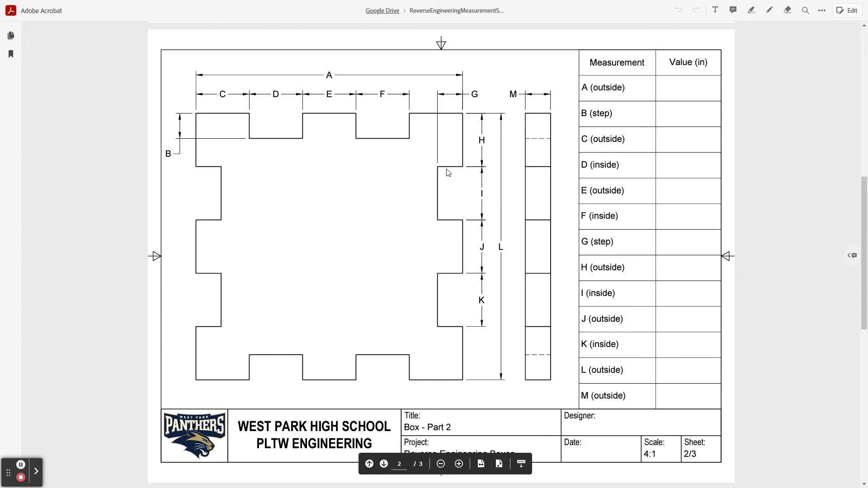
{"action": "key", "text": "alt+Tab"}
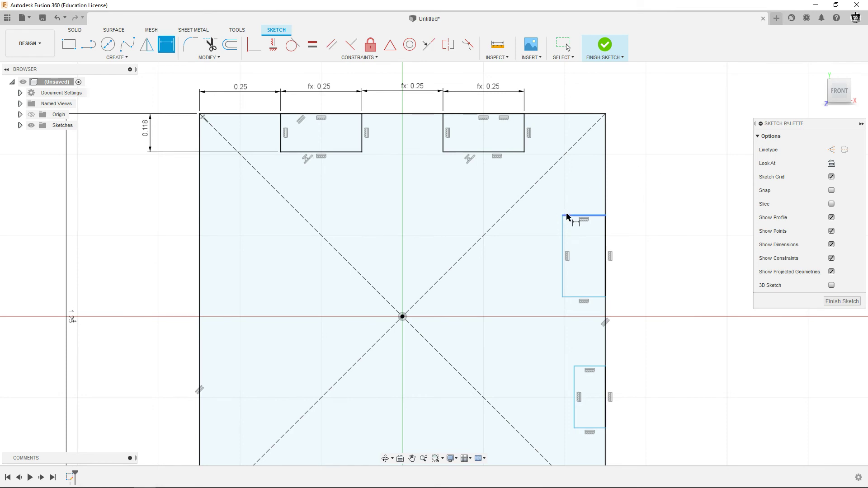
Step: Link the right-edge notch depth to the 0.118 dimension and check the drawing
{"action": "left_click", "coordinate": [562, 215]}
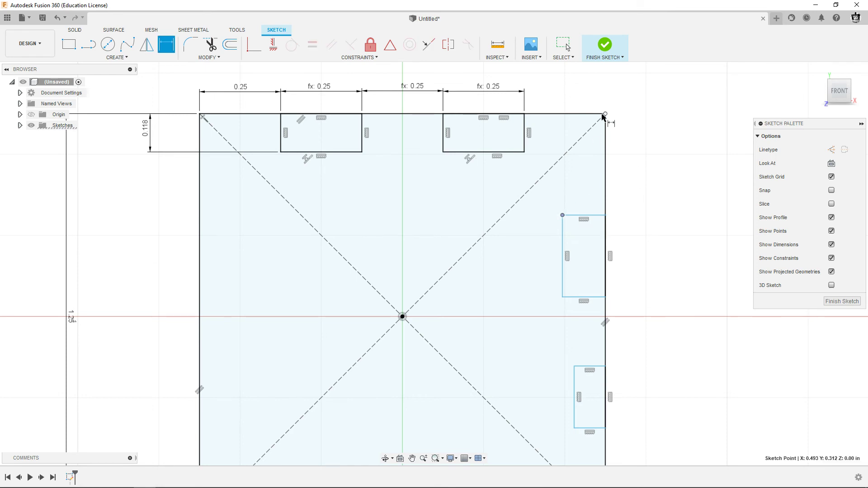
{"action": "left_click", "coordinate": [605, 114]}
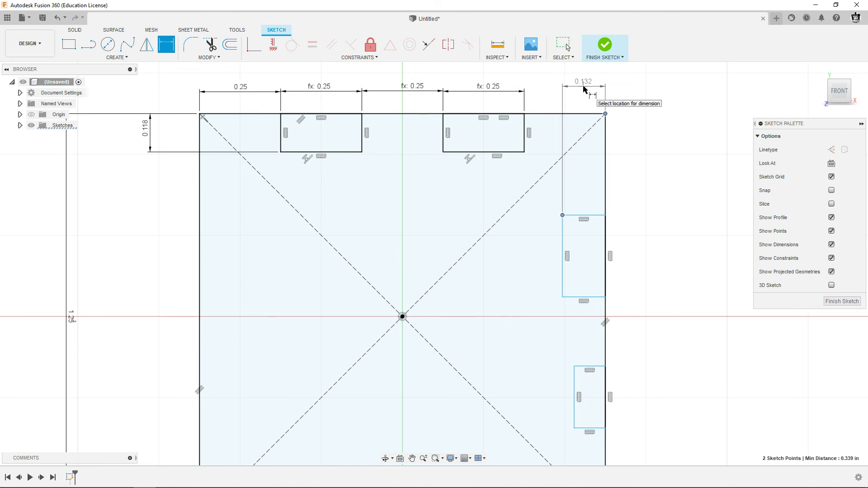
{"action": "left_click", "coordinate": [583, 89]}
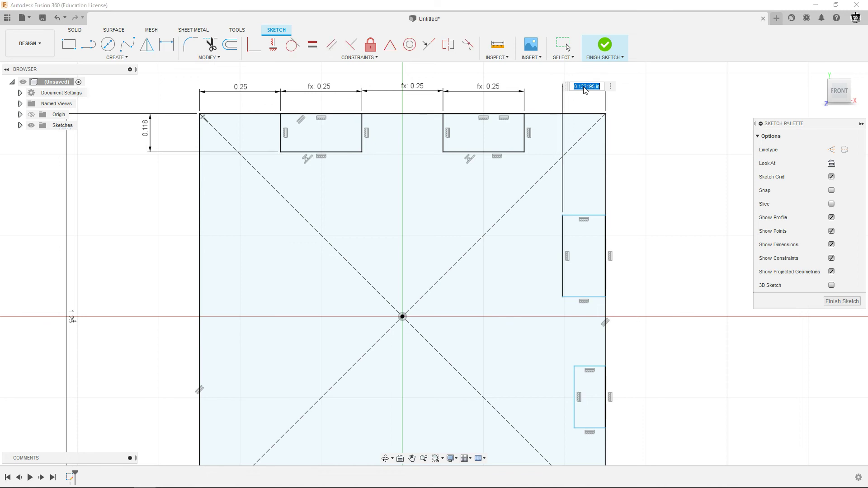
{"action": "left_click", "coordinate": [145, 134]}
{"action": "key", "text": "Return"}
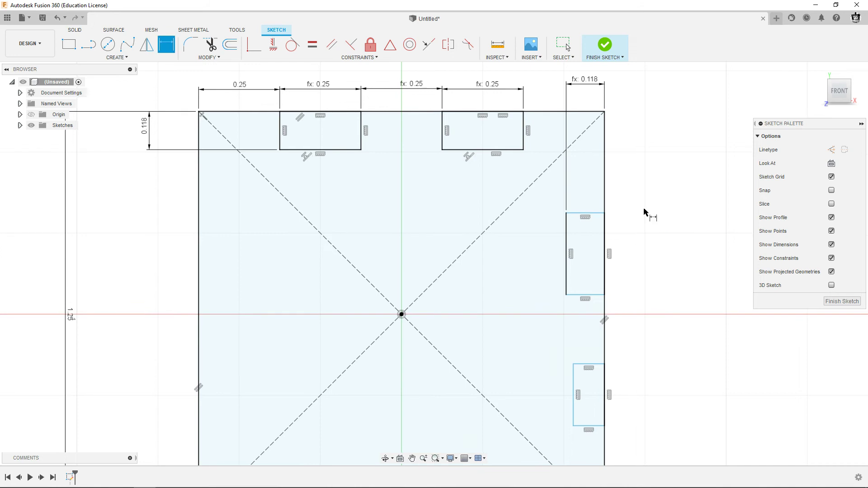
{"action": "key", "text": "alt+Tab"}
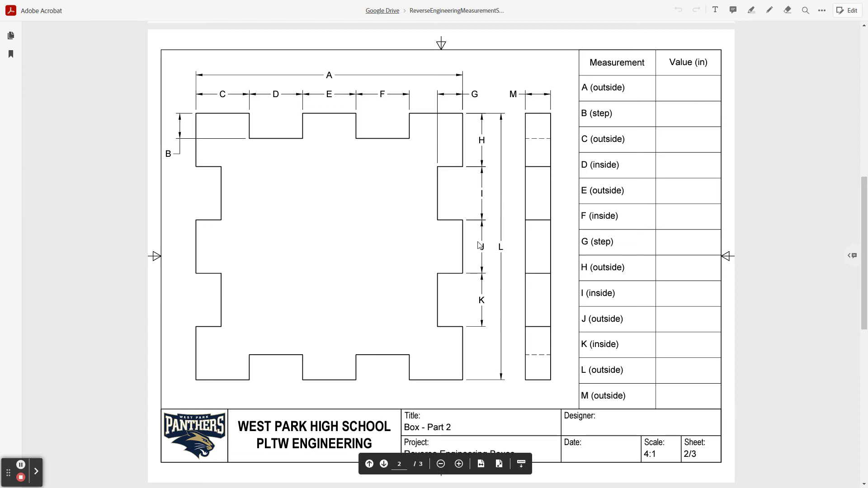
{"action": "key", "text": "alt+Tab"}
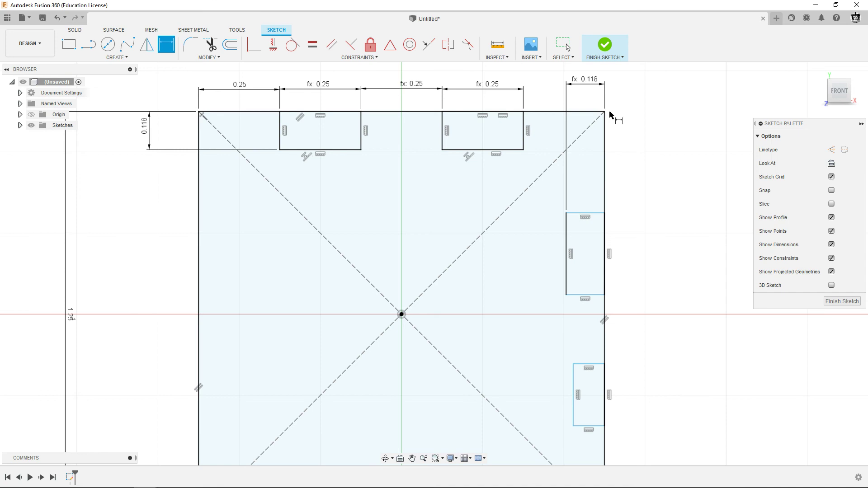
Step: Set the upper right slot 0.25 in from the top and its height to d4
{"action": "left_click", "coordinate": [607, 215]}
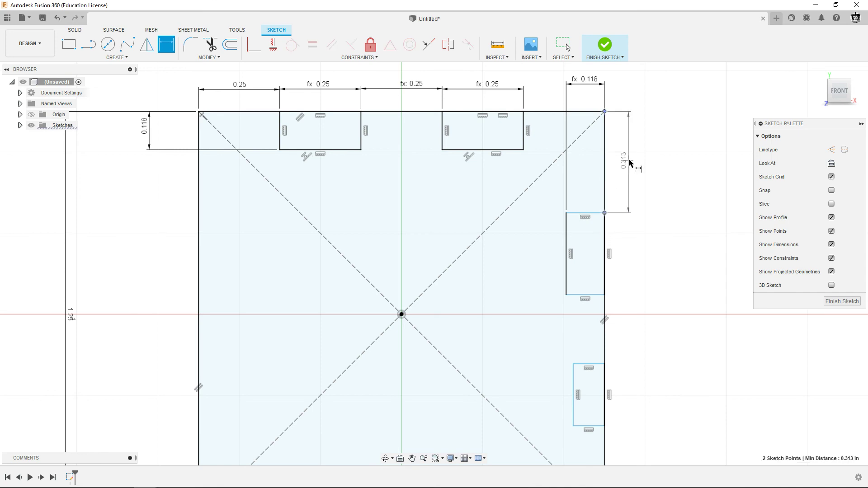
{"action": "left_click", "coordinate": [638, 158]}
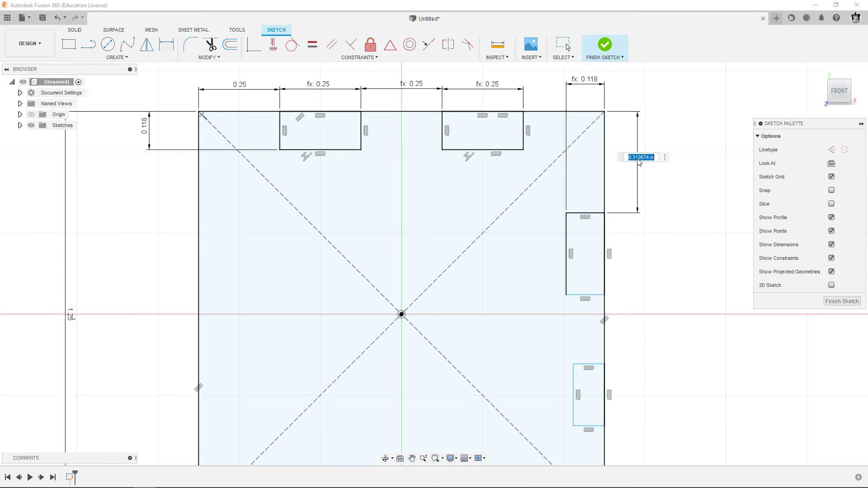
{"action": "left_click", "coordinate": [235, 89]}
{"action": "key", "text": "Return"}
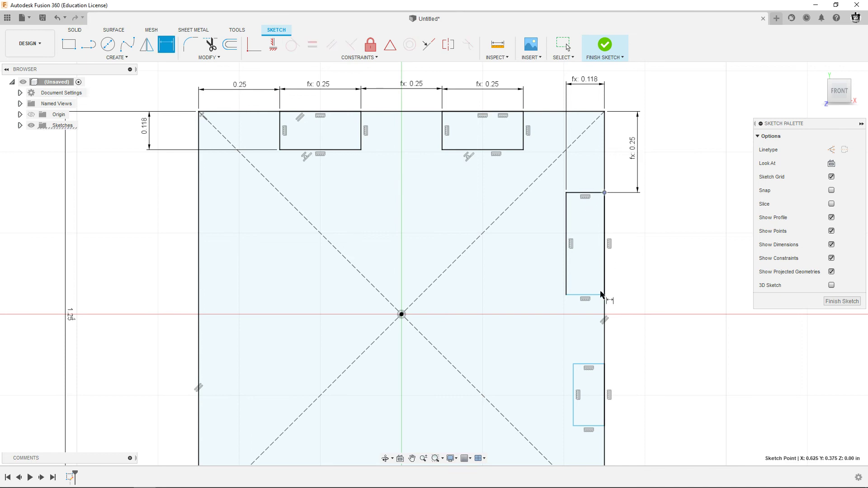
{"action": "left_click", "coordinate": [604, 295]}
{"action": "left_click", "coordinate": [640, 248]}
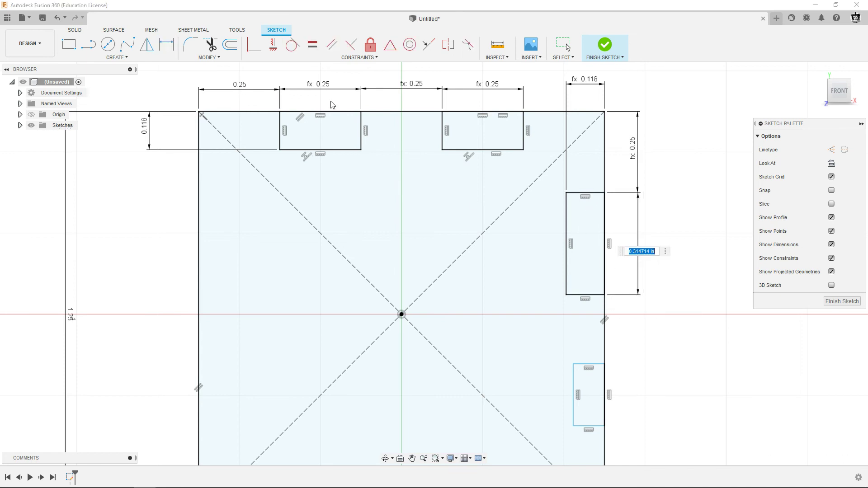
{"action": "type", "text": "d4"}
{"action": "key", "text": "Return"}
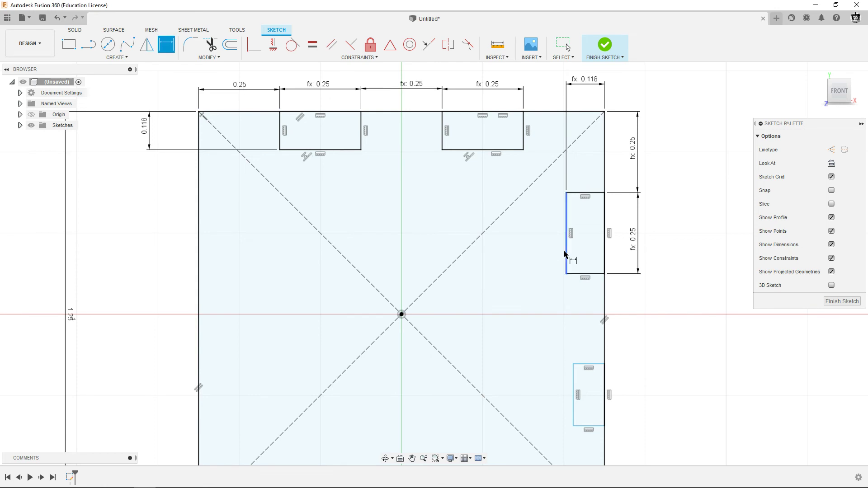
Step: Set the gap between the right slots to d4 and link the lower slot's height to 0.25
{"action": "left_click", "coordinate": [604, 274]}
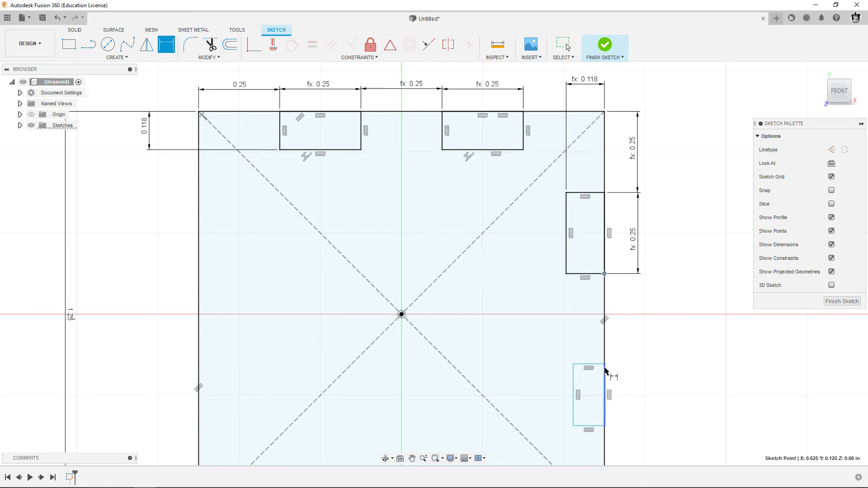
{"action": "left_click", "coordinate": [605, 364]}
{"action": "left_click", "coordinate": [640, 322]}
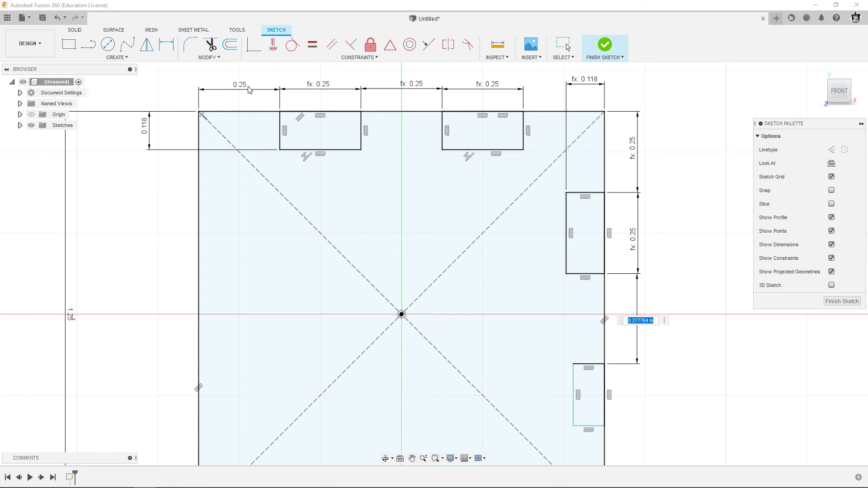
{"action": "type", "text": "d4"}
{"action": "key", "text": "Return"}
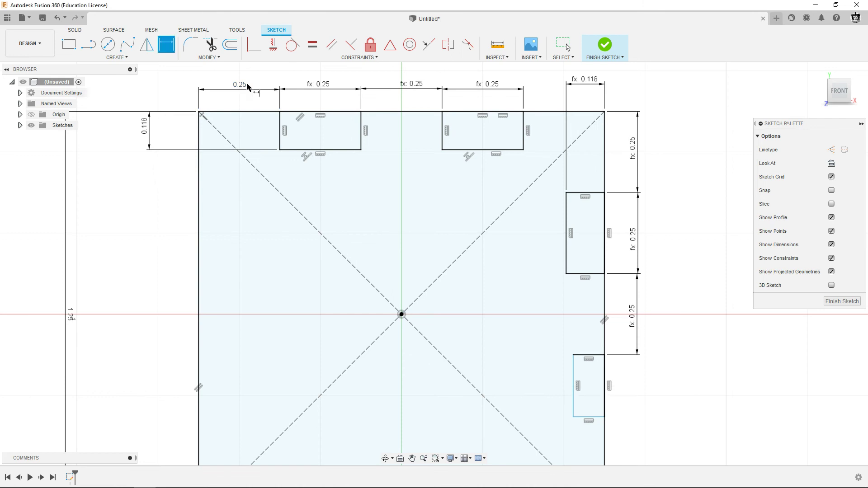
{"action": "left_click", "coordinate": [605, 417]}
{"action": "left_click", "coordinate": [605, 355]}
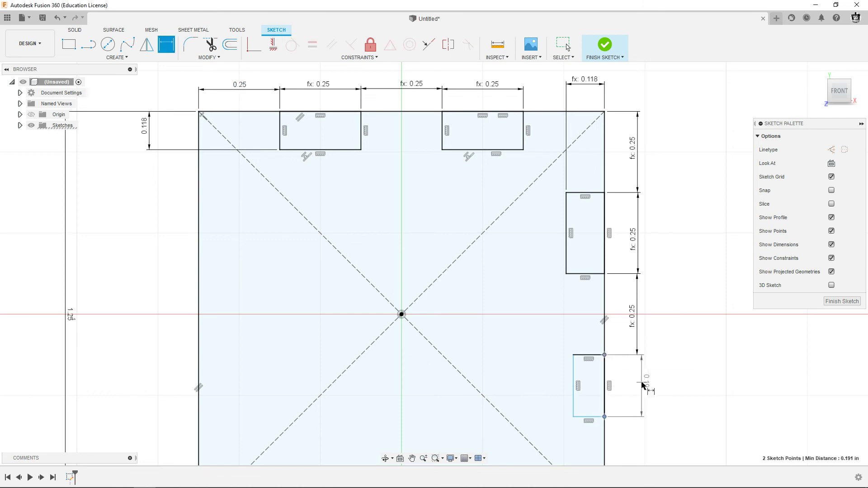
{"action": "left_click", "coordinate": [642, 384]}
{"action": "left_click", "coordinate": [244, 90]}
Step: Commit the lower right slot's 0.25 in height and reframe the whole square
{"action": "key", "text": "Return"}
{"action": "scroll", "coordinate": [430, 285], "scroll_direction": "down", "scroll_amount": 5}
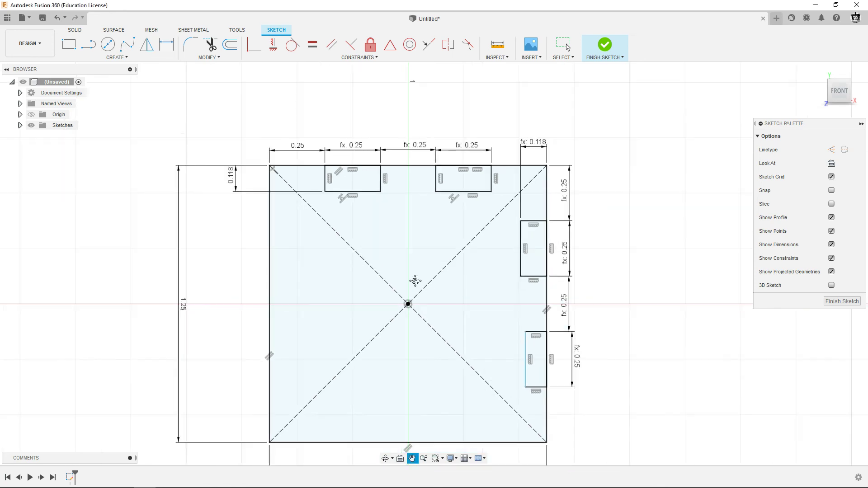
{"action": "middle_click_drag", "start_coordinate": [415, 281], "coordinate": [446, 234]}
{"action": "scroll", "coordinate": [449, 285], "scroll_direction": "up", "scroll_amount": 1}
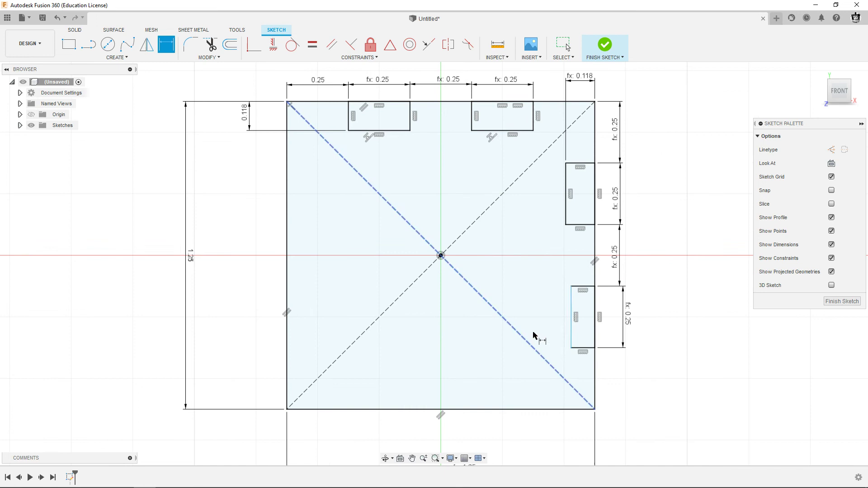
Step: Make the lower right slot's inner edge collinear with the upper slot's inner edge
{"action": "left_click", "coordinate": [429, 47]}
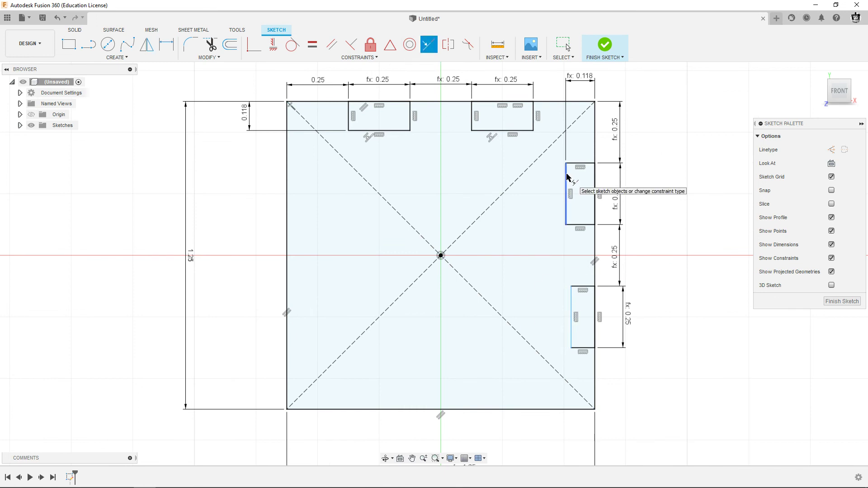
{"action": "left_click", "coordinate": [567, 190]}
{"action": "left_click", "coordinate": [573, 310]}
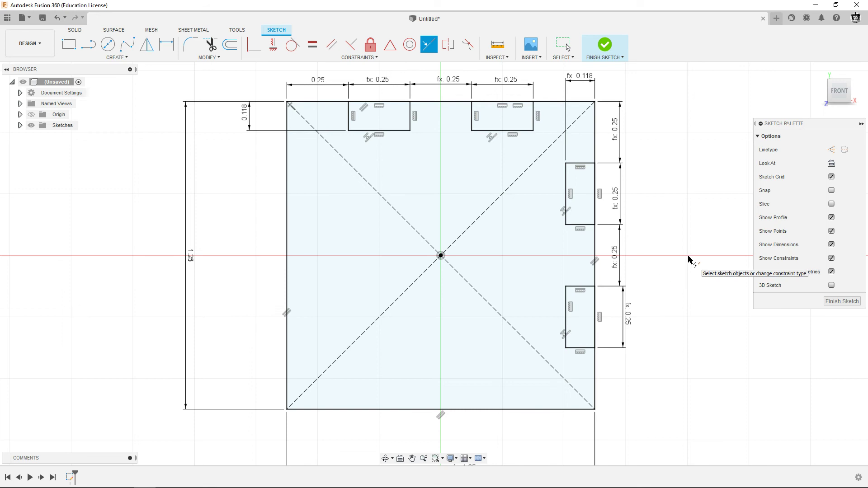
{"action": "key", "text": "Escape"}
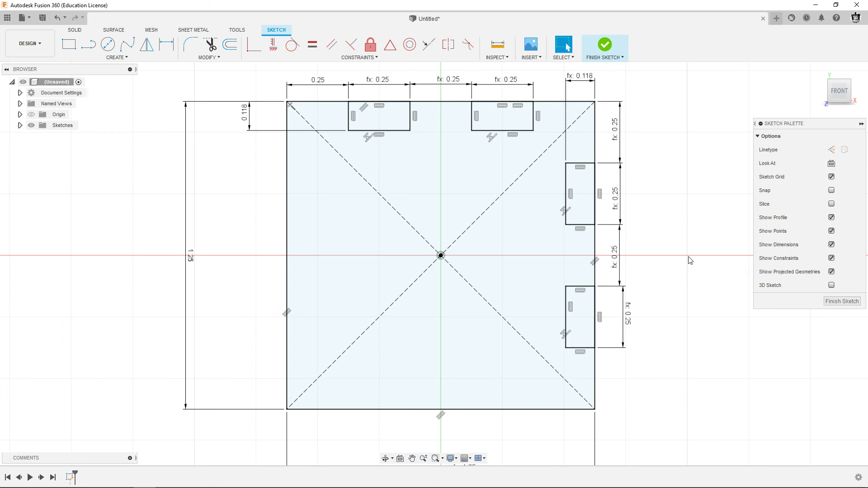
{"action": "left_click", "coordinate": [88, 44]}
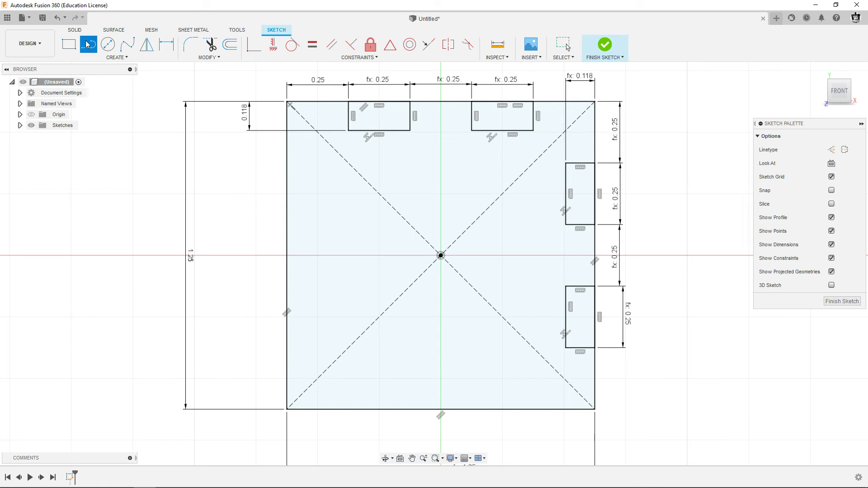
Step: Draw construction lines top-to-bottom and left-to-right between the square's edge midpoints
{"action": "left_click", "coordinate": [845, 149]}
{"action": "left_click", "coordinate": [441, 103]}
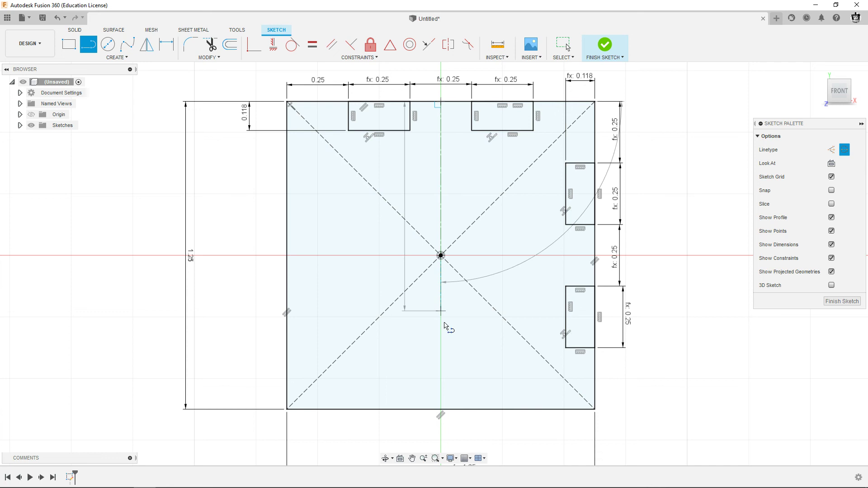
{"action": "left_click", "coordinate": [441, 409]}
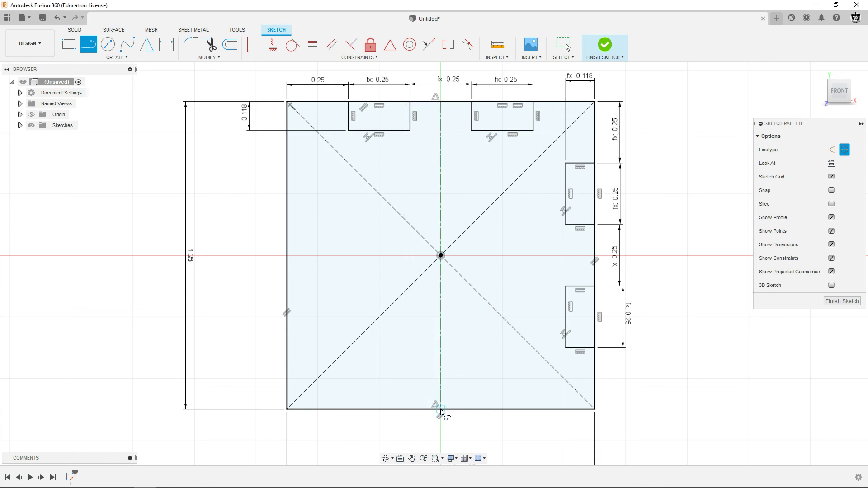
{"action": "left_click", "coordinate": [287, 256]}
{"action": "left_click", "coordinate": [595, 256]}
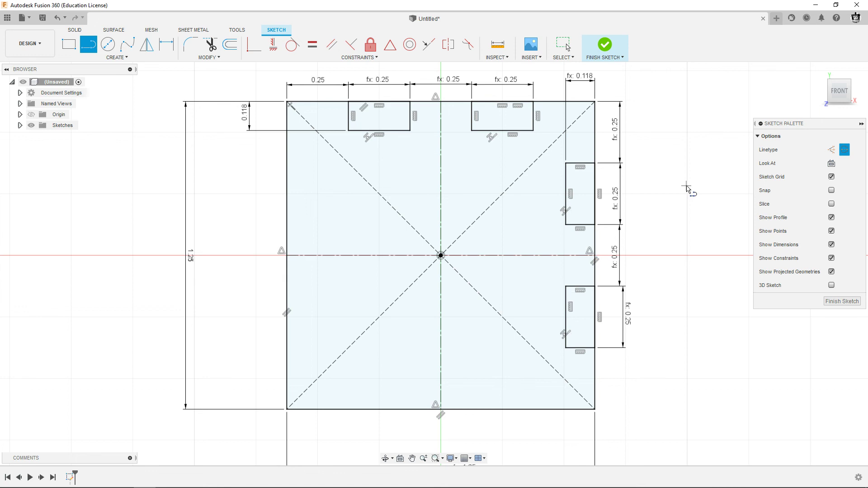
{"action": "key", "text": "Escape"}
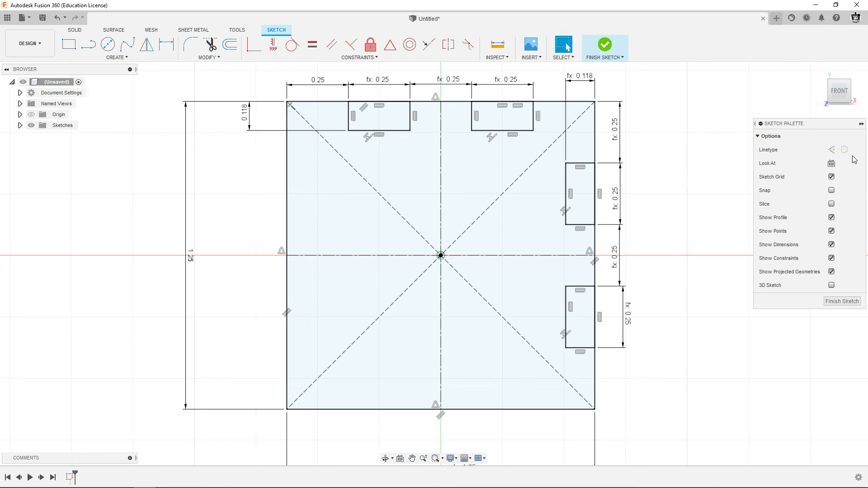
Step: Mirror the top-edge slots and edge across the horizontal construction line onto the bottom edge
{"action": "left_click", "coordinate": [116, 57]}
{"action": "left_click", "coordinate": [97, 188]}
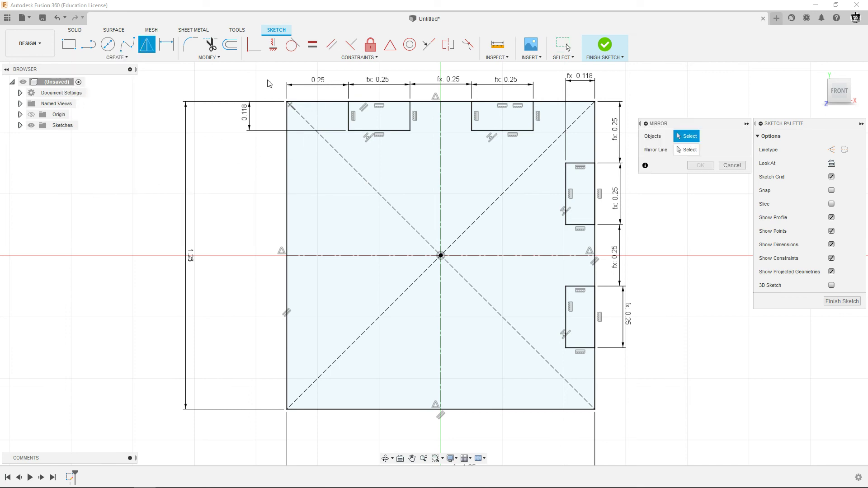
{"action": "mouse_move", "coordinate": [250, 71]}
{"action": "left_mouse_down"}
{"action": "mouse_move", "coordinate": [615, 159]}
{"action": "mouse_move", "coordinate": [610, 150]}
{"action": "left_mouse_up"}
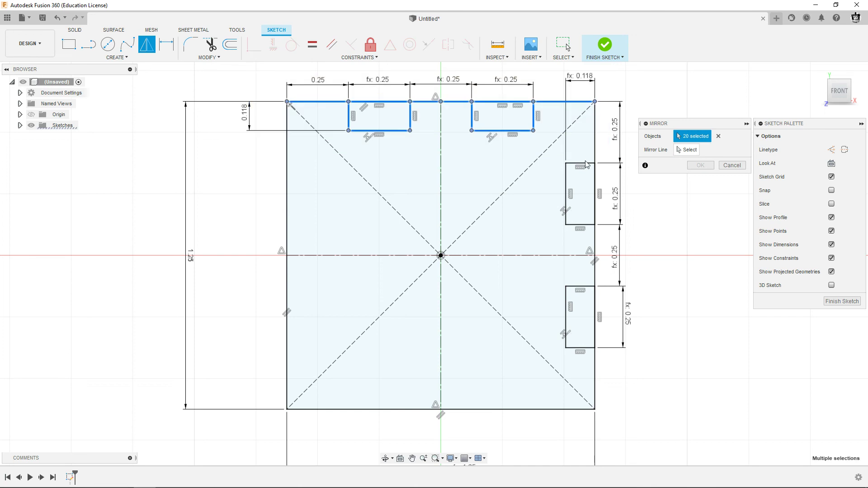
{"action": "left_click", "coordinate": [686, 150]}
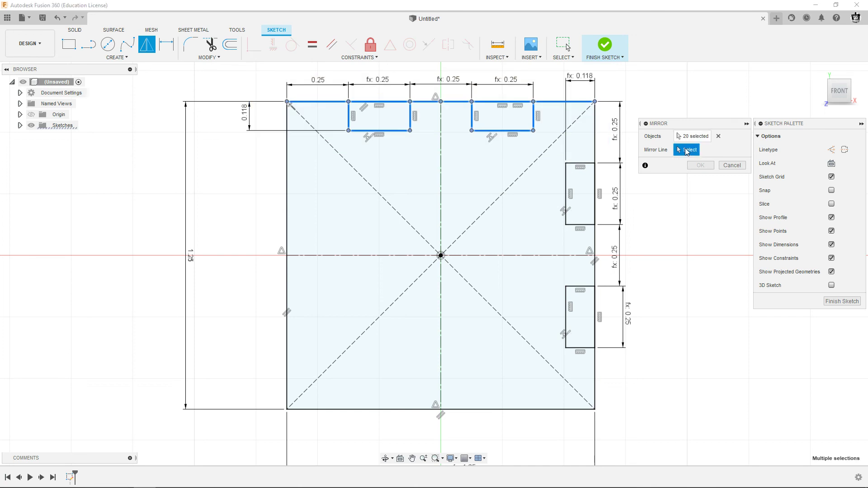
{"action": "left_click", "coordinate": [501, 257]}
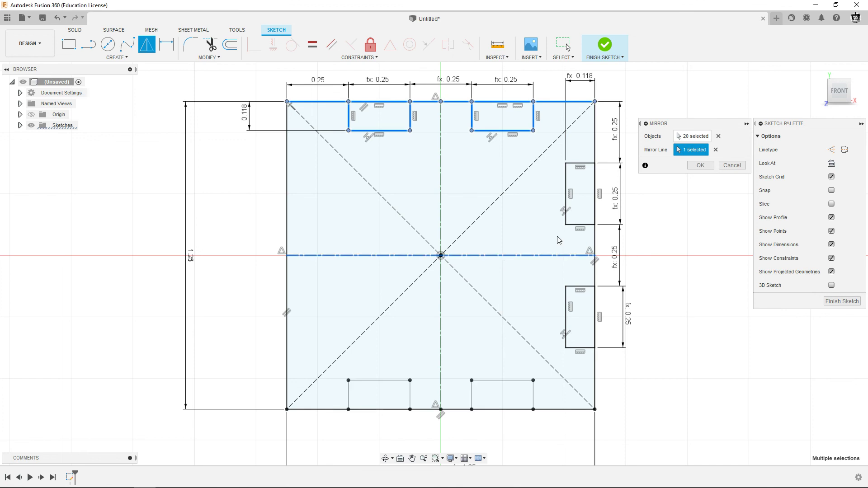
{"action": "left_click", "coordinate": [705, 166]}
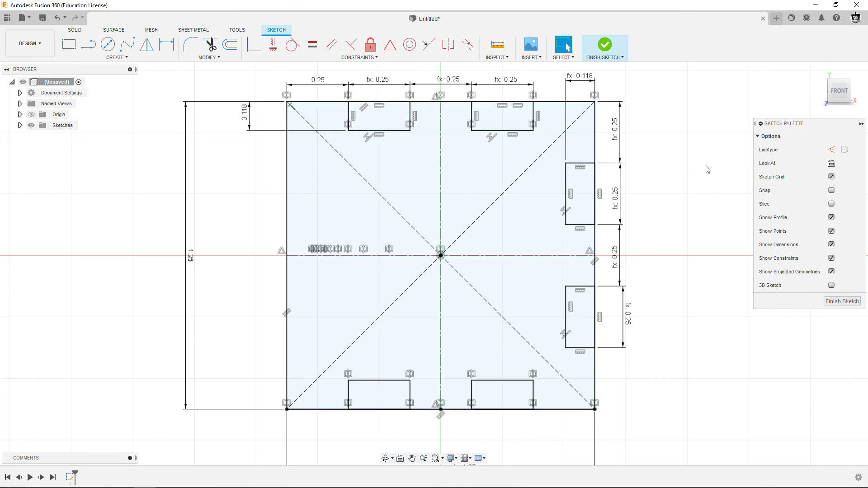
Step: Mirror the two right-side notches across the vertical centreline onto the left edge
{"action": "right_click", "coordinate": [662, 158]}
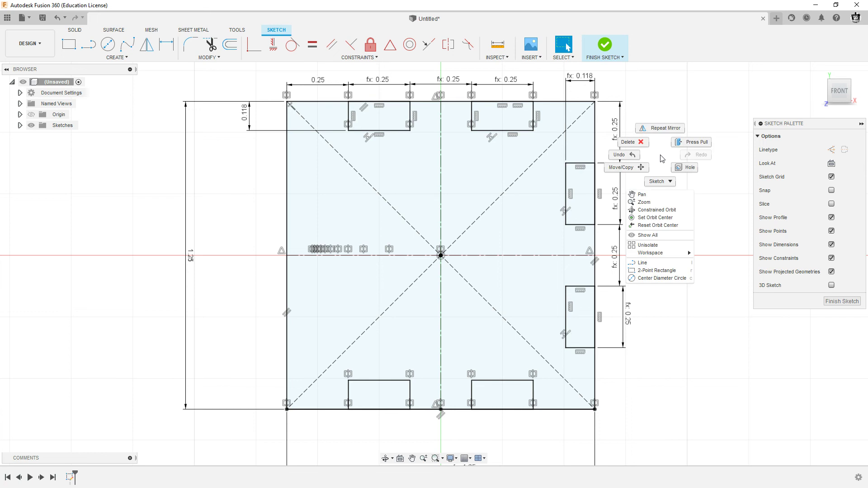
{"action": "left_click", "coordinate": [662, 130]}
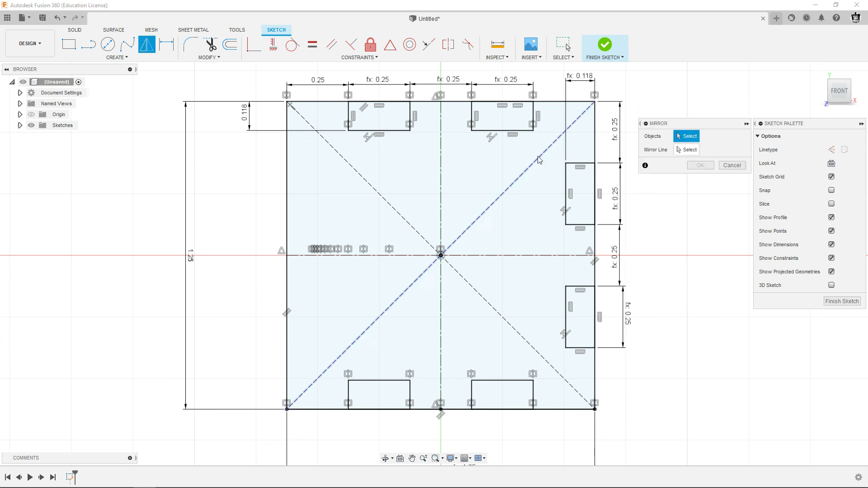
{"action": "left_click_drag", "start_coordinate": [551, 156], "coordinate": [616, 364]}
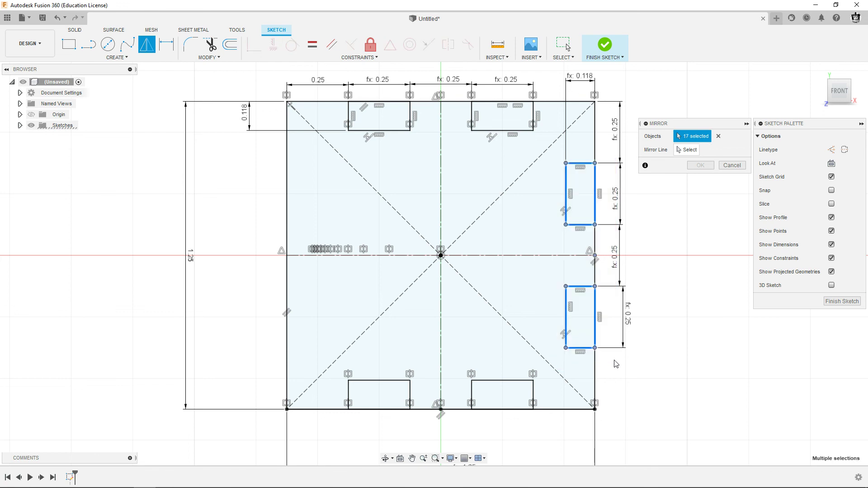
{"action": "left_click", "coordinate": [680, 151]}
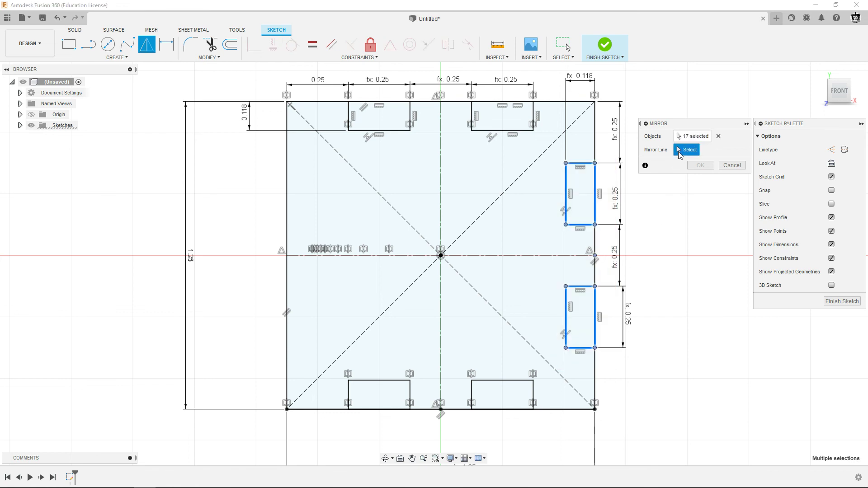
{"action": "left_click", "coordinate": [442, 199]}
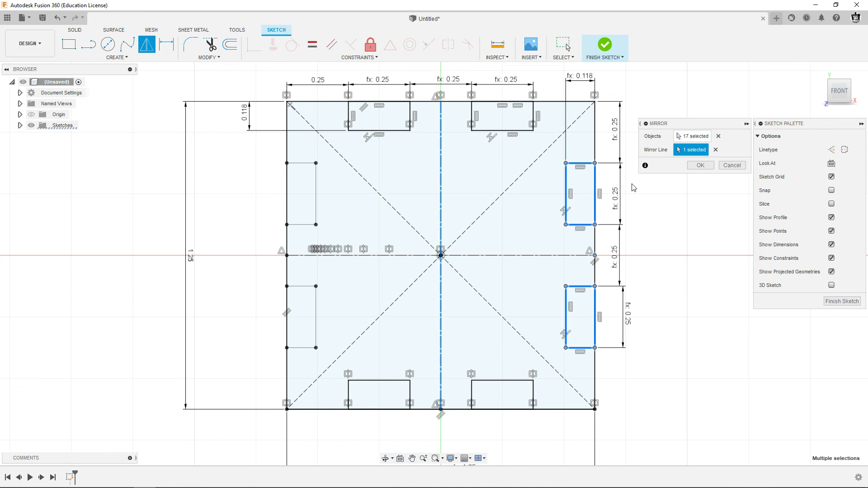
{"action": "left_click", "coordinate": [700, 166]}
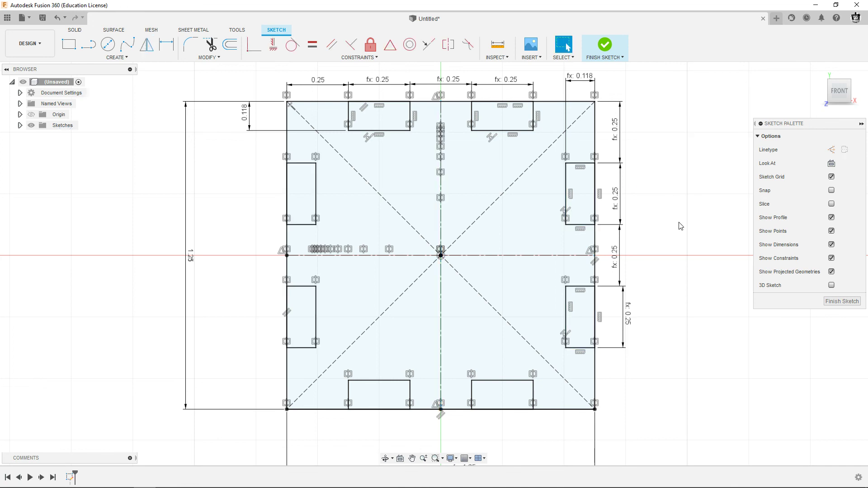
Step: Hide the sketch constraint symbols and check the reference drawing PDF
{"action": "left_click", "coordinate": [832, 258]}
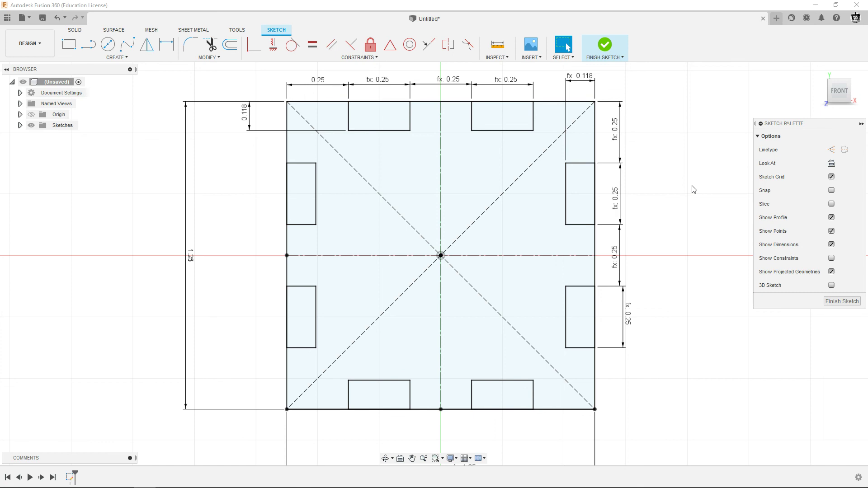
{"action": "key", "text": "alt+Tab"}
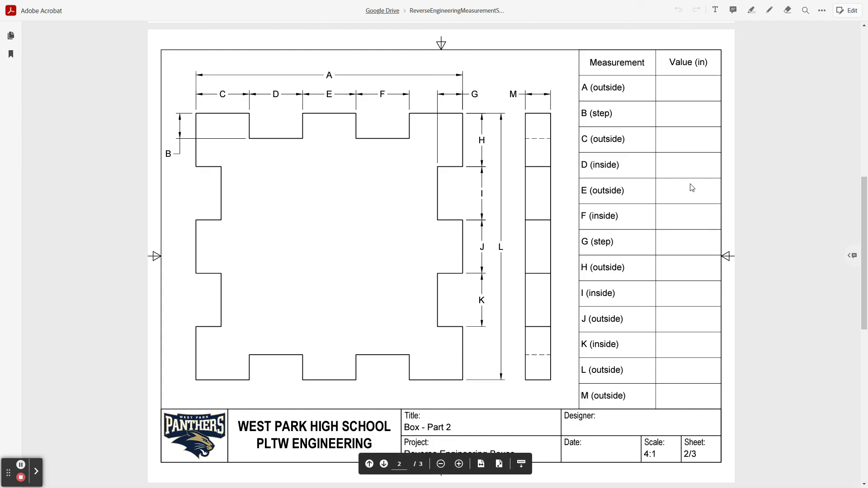
{"action": "key", "text": "alt+Tab"}
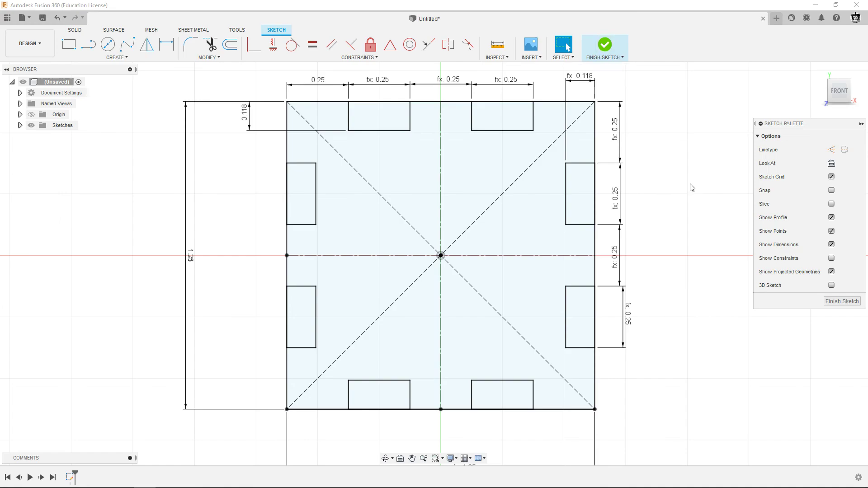
Step: Finish the sketch and extrude all four quadrant profiles by distance d3 into a solid body
{"action": "left_click", "coordinate": [605, 45]}
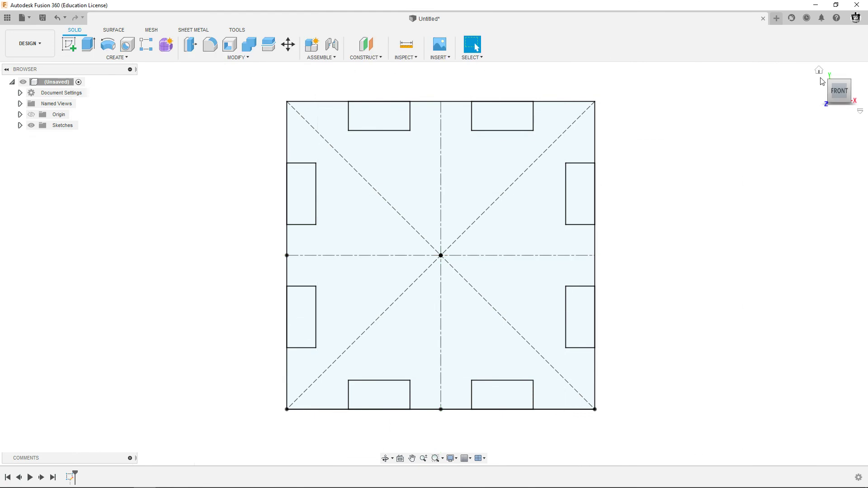
{"action": "left_click", "coordinate": [820, 71]}
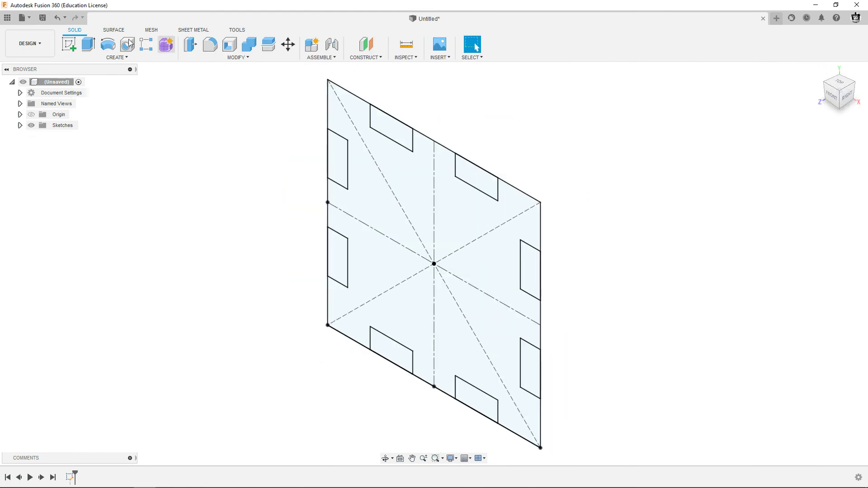
{"action": "left_click", "coordinate": [89, 44]}
{"action": "left_click", "coordinate": [370, 183]}
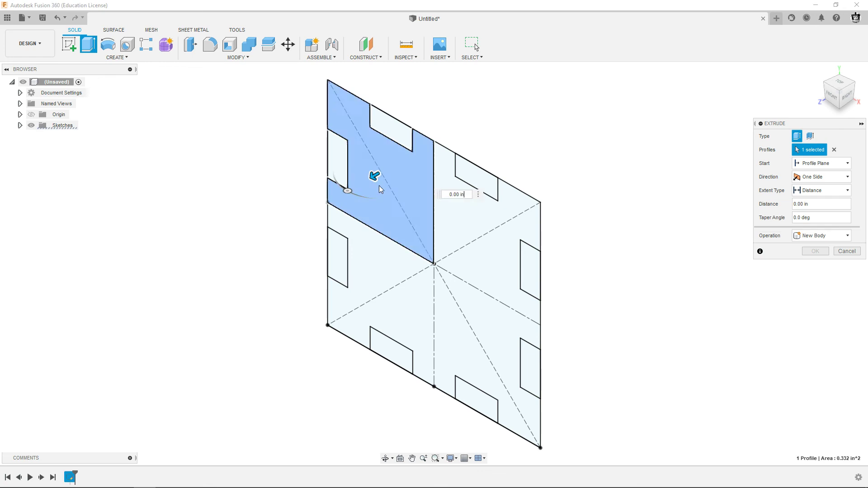
{"action": "left_click", "coordinate": [455, 215]}
{"action": "left_click", "coordinate": [470, 317]}
{"action": "left_click", "coordinate": [398, 312]}
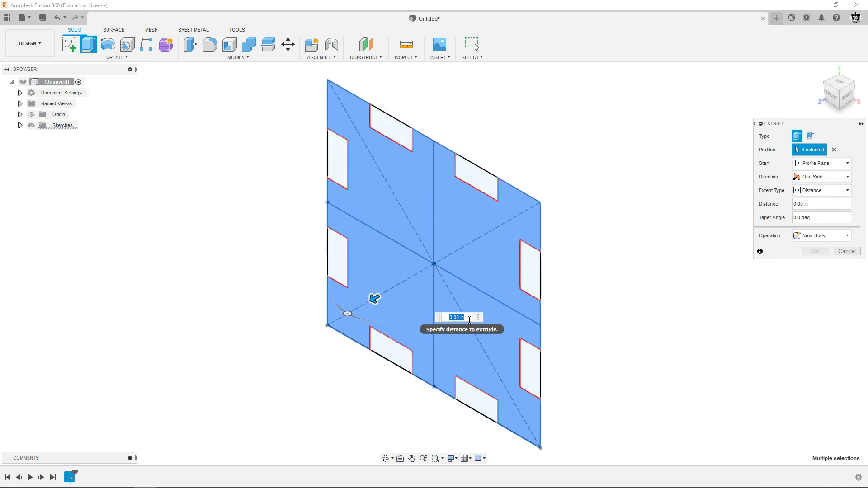
{"action": "type", "text": "d3"}
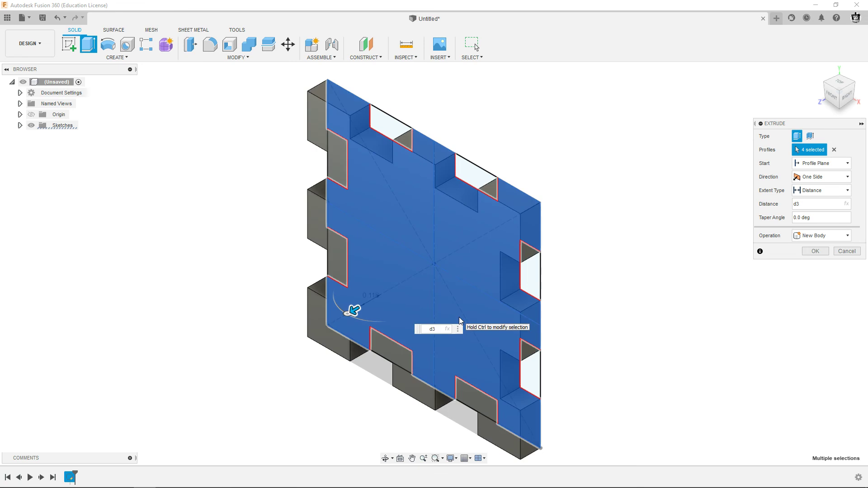
{"action": "key", "text": "Return"}
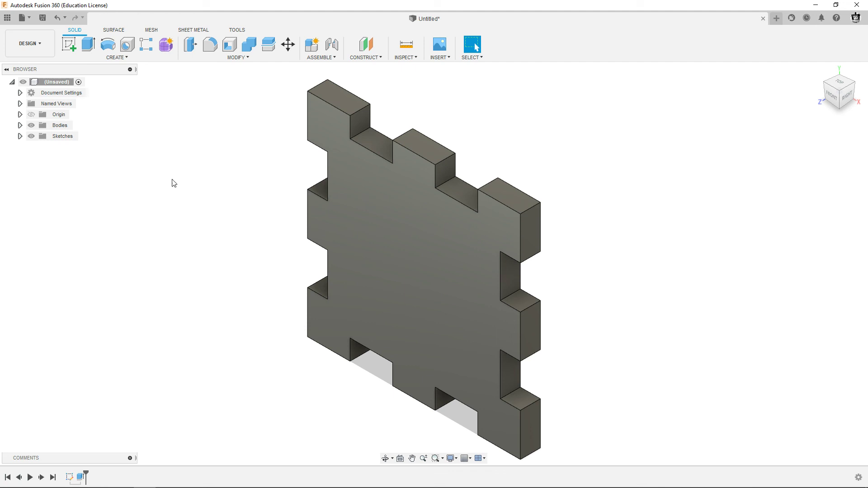
Step: Assign the Birch physical material to the panel body
{"action": "right_click", "coordinate": [45, 85]}
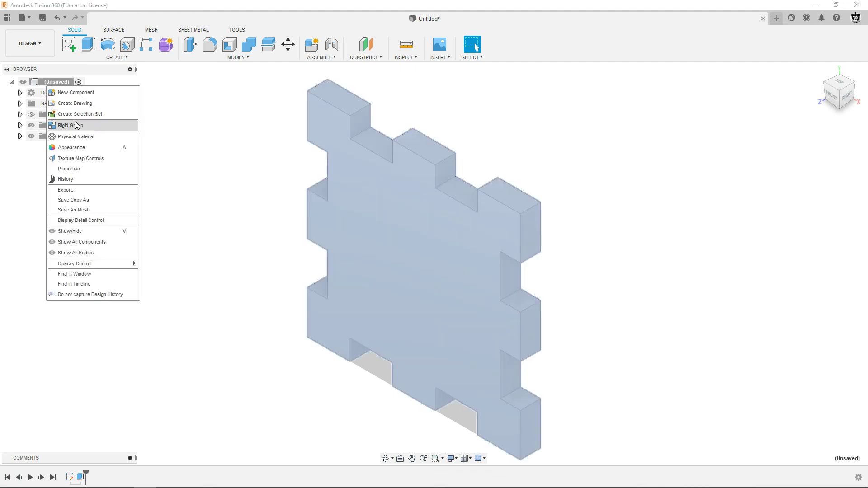
{"action": "left_click", "coordinate": [75, 136]}
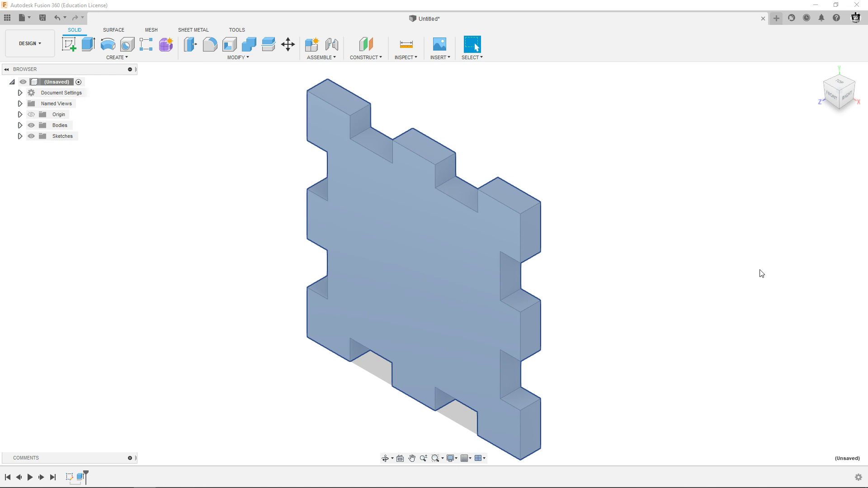
{"action": "scroll", "coordinate": [772, 385], "scroll_direction": "down", "scroll_amount": 1}
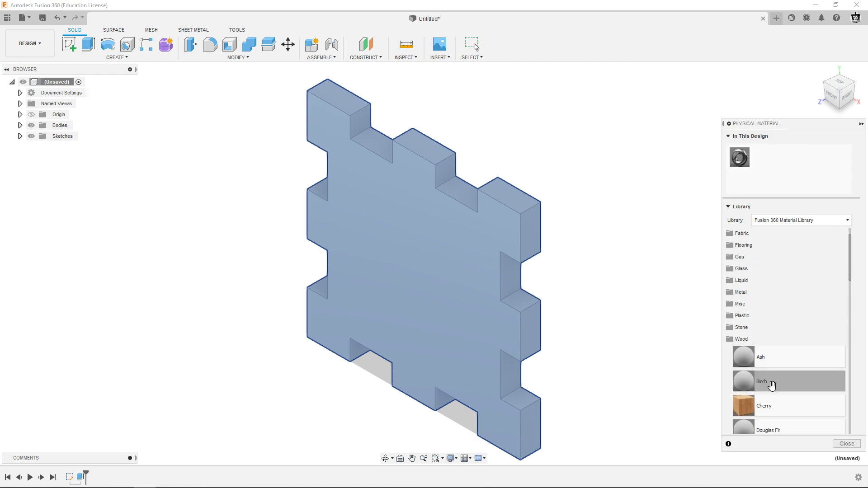
{"action": "left_click_drag", "start_coordinate": [772, 385], "coordinate": [425, 277]}
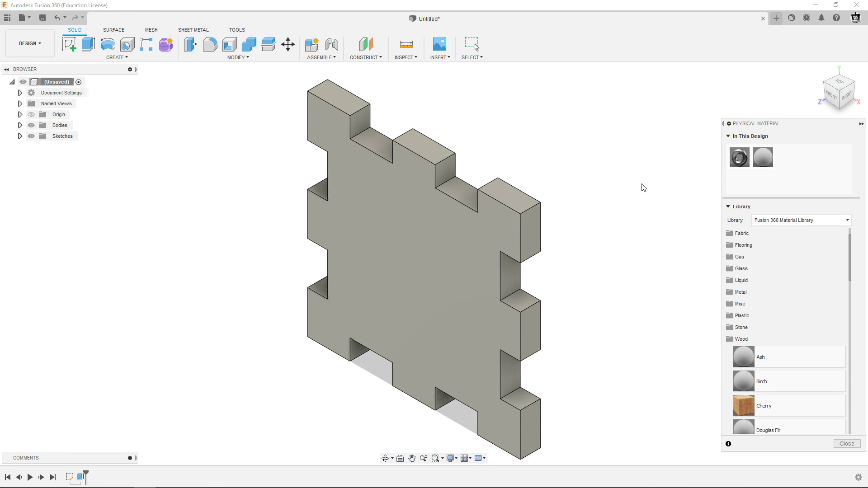
{"action": "key", "text": "Escape"}
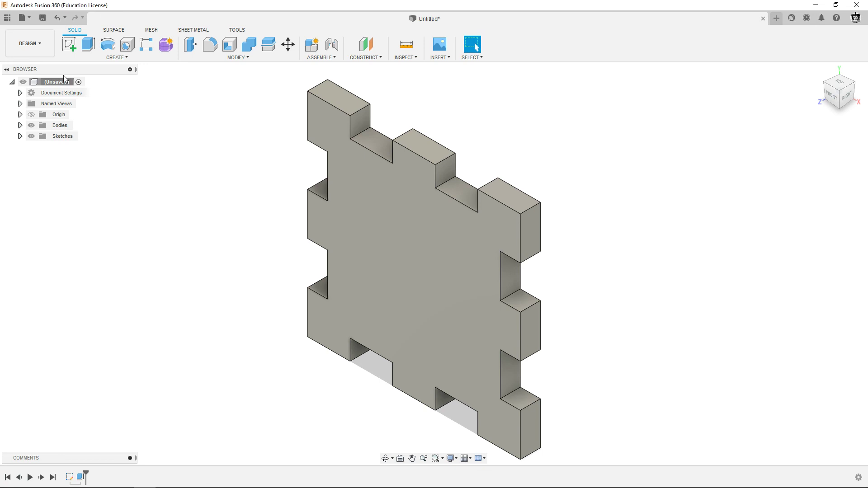
Step: Apply the 3D Oak - Unfinished appearance to the panel
{"action": "right_click", "coordinate": [56, 83]}
{"action": "key", "text": "Escape"}
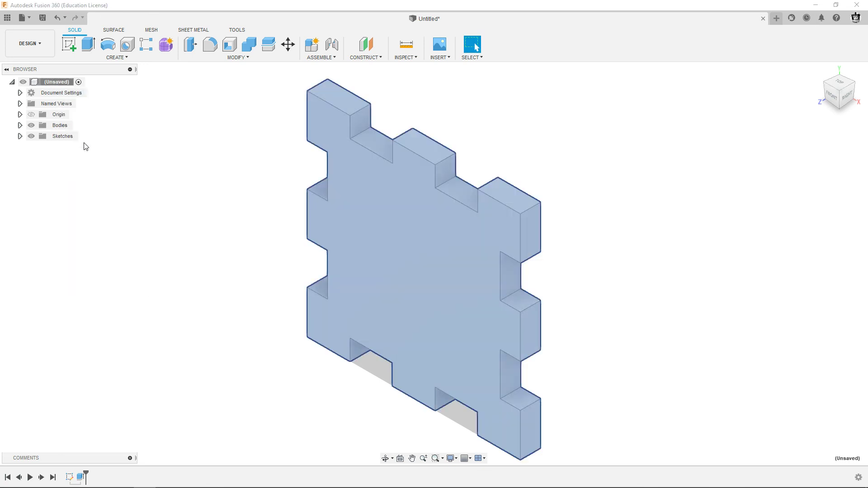
{"action": "key", "text": "a"}
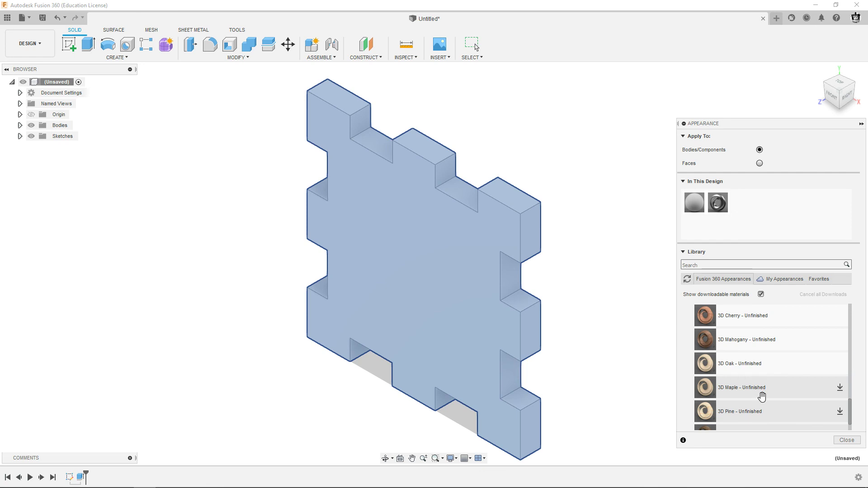
{"action": "left_click_drag", "start_coordinate": [752, 365], "coordinate": [446, 263]}
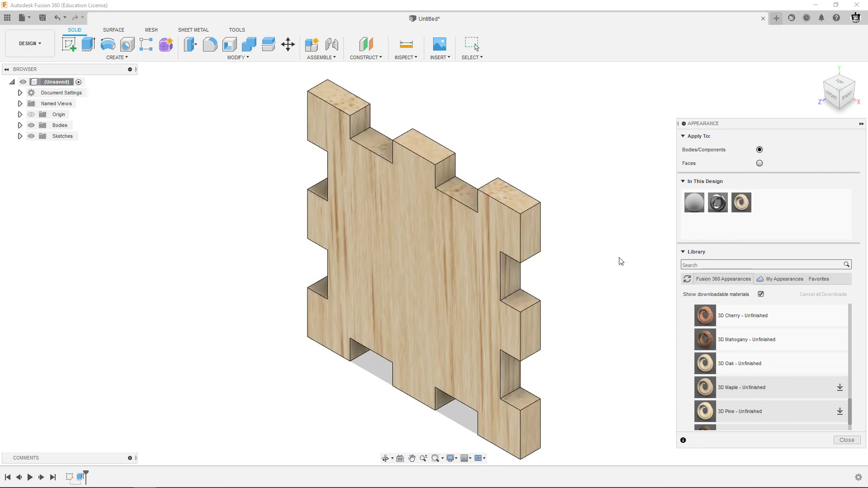
{"action": "key", "text": "Escape"}
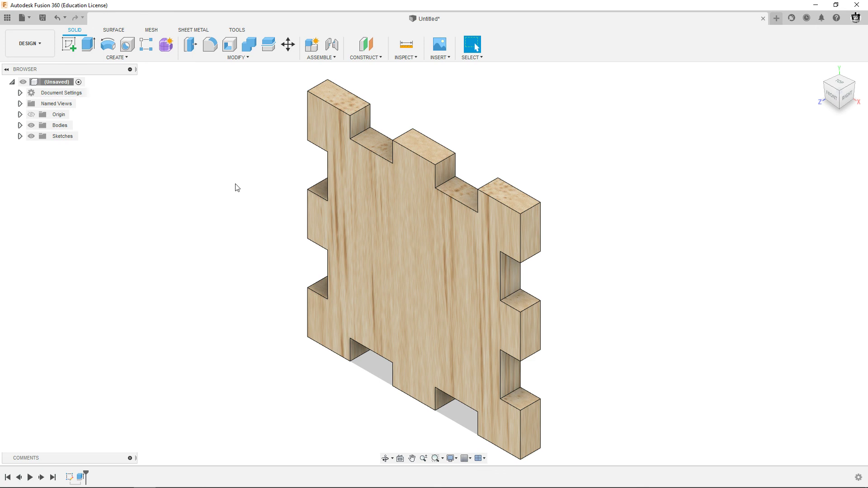
Step: Save the design as Front in the Reverse Engineering project and show the Data Panel
{"action": "left_click", "coordinate": [42, 18]}
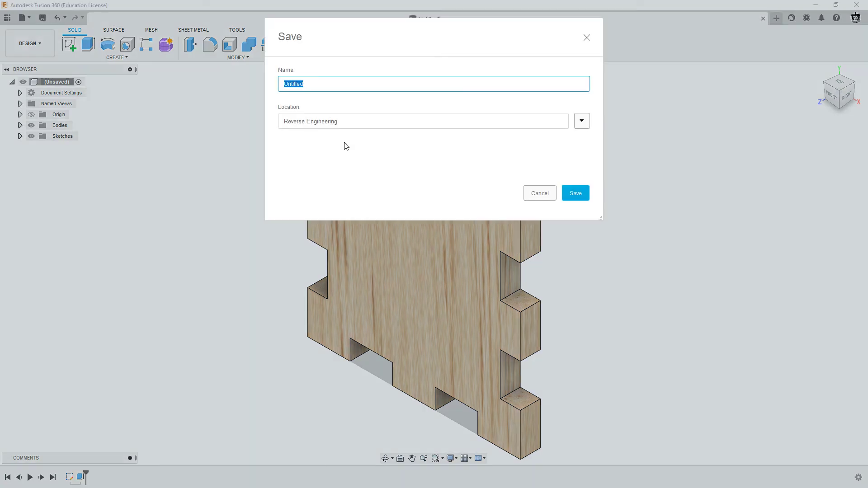
{"action": "type", "text": "Front"}
{"action": "left_click", "coordinate": [574, 193]}
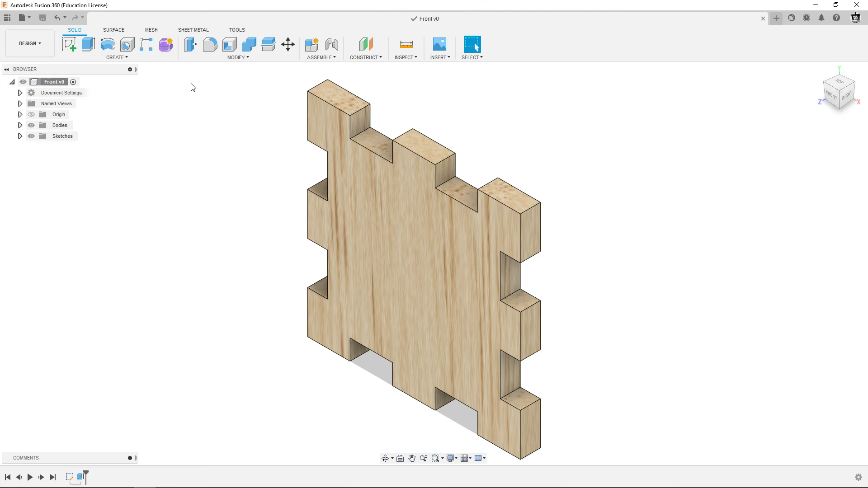
{"action": "left_click", "coordinate": [7, 18]}
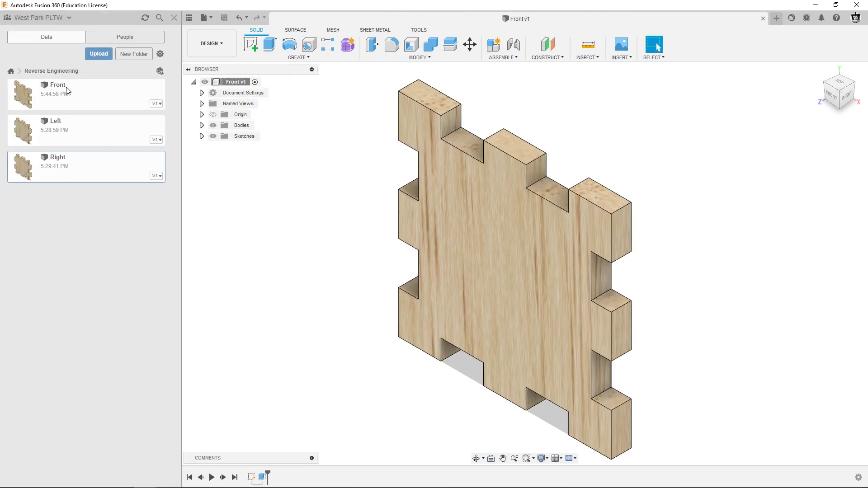
Step: Copy the Front design into the Reverse Engineering project
{"action": "right_click", "coordinate": [90, 94]}
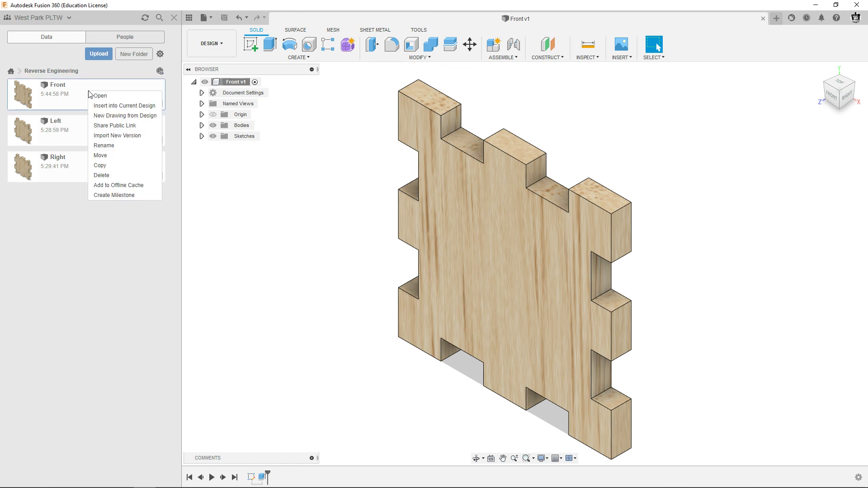
{"action": "left_click", "coordinate": [103, 165]}
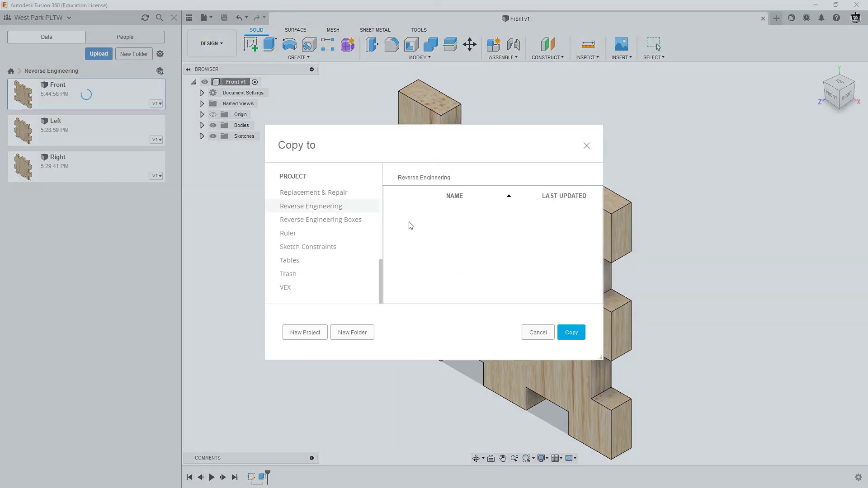
{"action": "left_click", "coordinate": [317, 211]}
{"action": "left_click", "coordinate": [571, 333]}
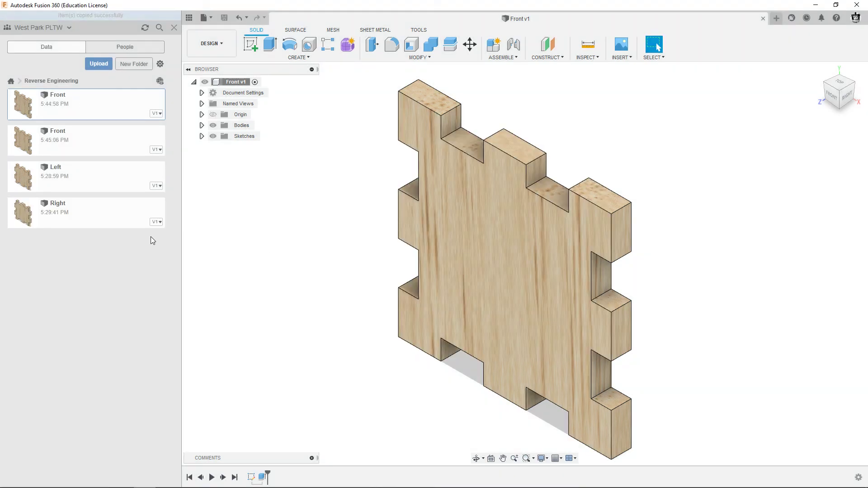
Step: Rename the copied Front design to Back
{"action": "right_click", "coordinate": [80, 143]}
{"action": "left_click", "coordinate": [101, 197]}
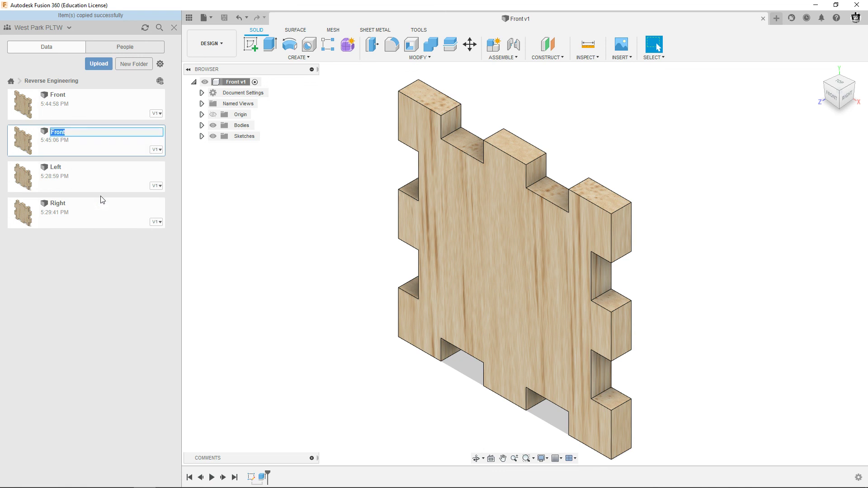
{"action": "type", "text": "Back"}
{"action": "key", "text": "Return"}
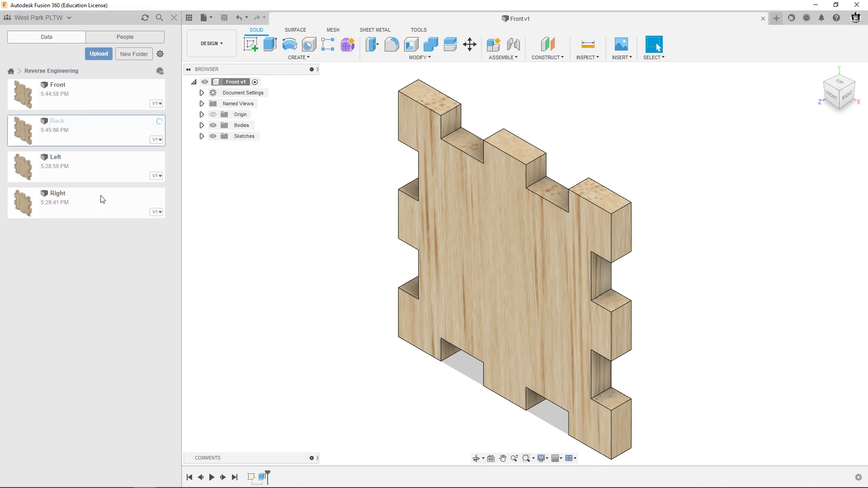